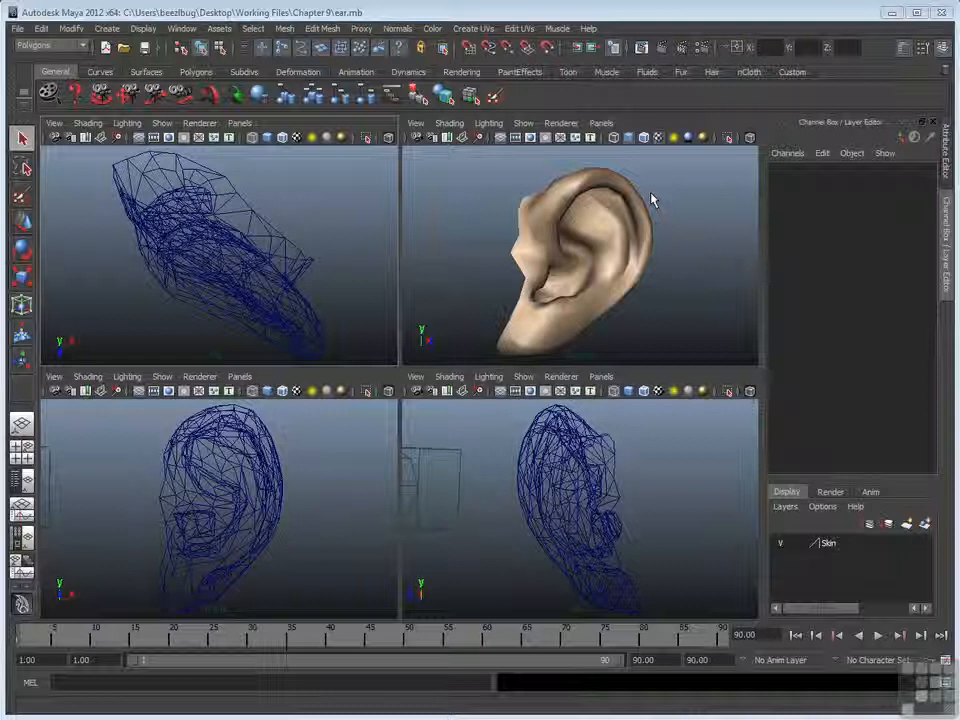
- Select the ear mesh and open its UV layout in the UV Texture Editor
click(603, 222)
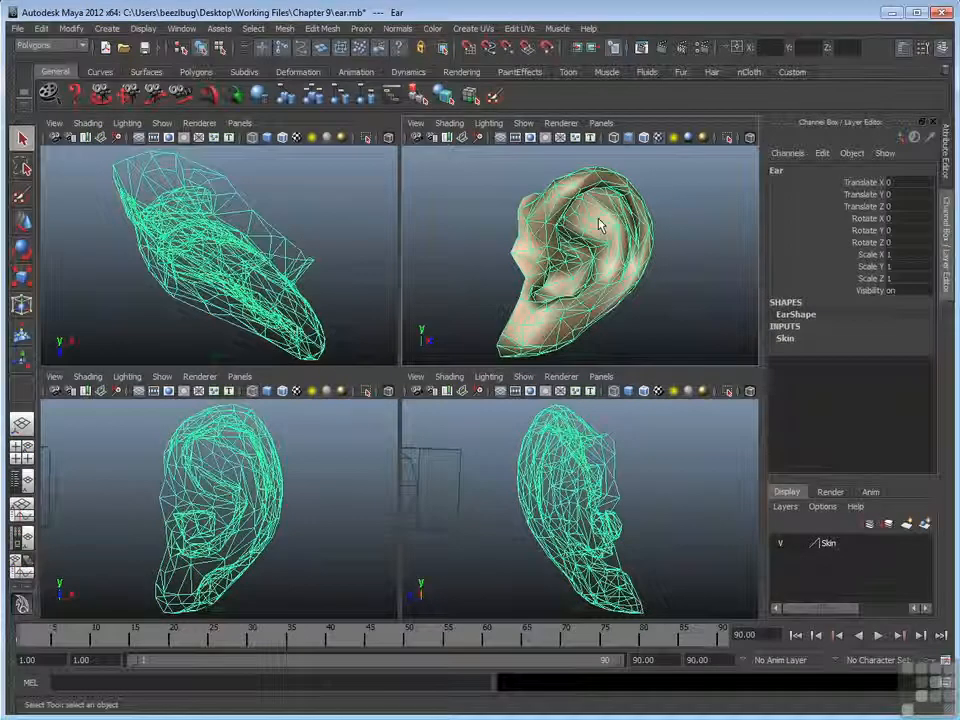
click(181, 28)
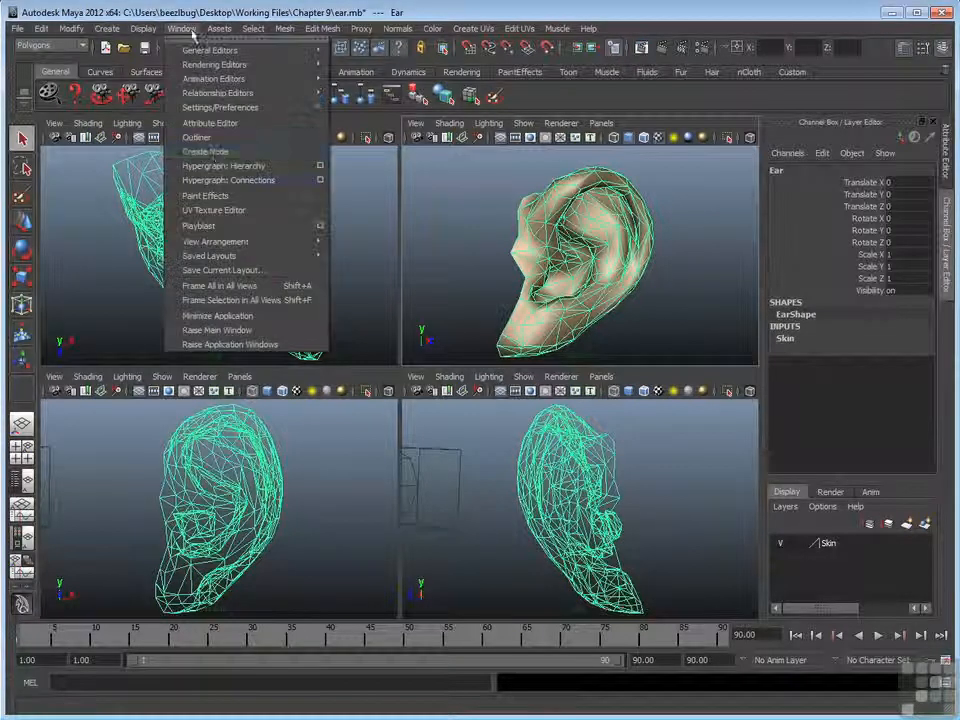
click(213, 210)
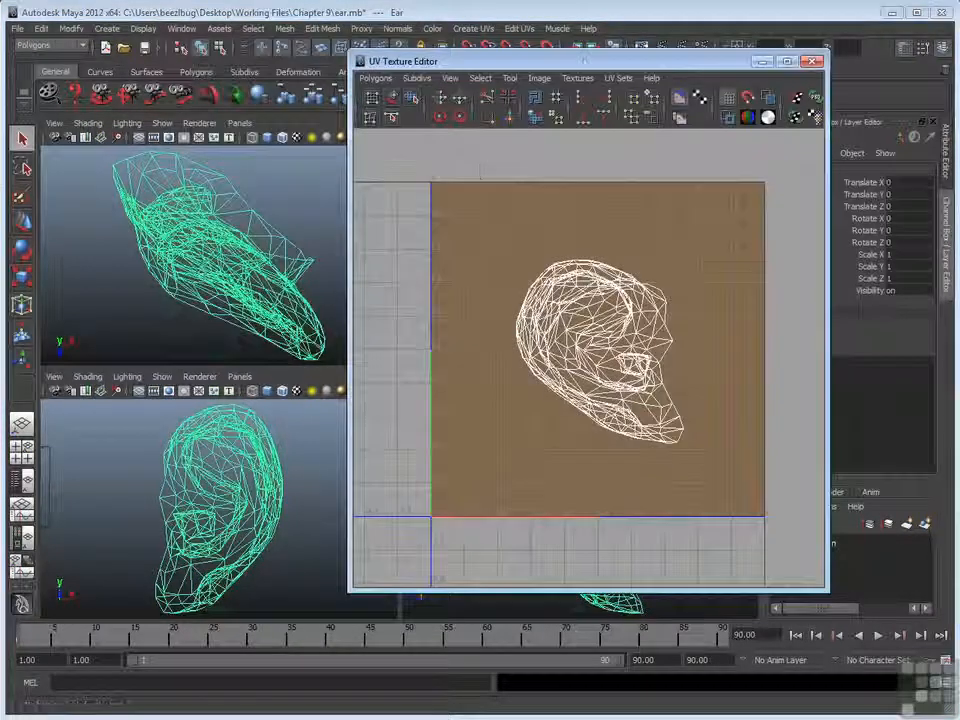
drag(586, 62, 552, 64)
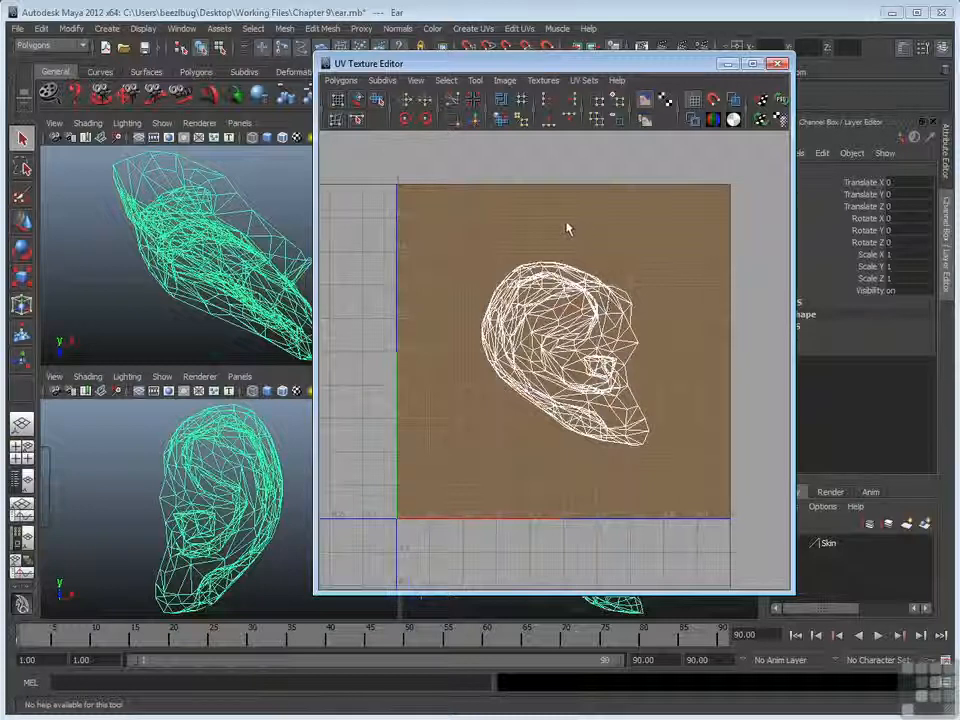
- Select all of the ear's UVs and normalize them to fill the 0 to 1 texture space
right_drag(571, 318, 631, 322)
drag(435, 236, 709, 476)
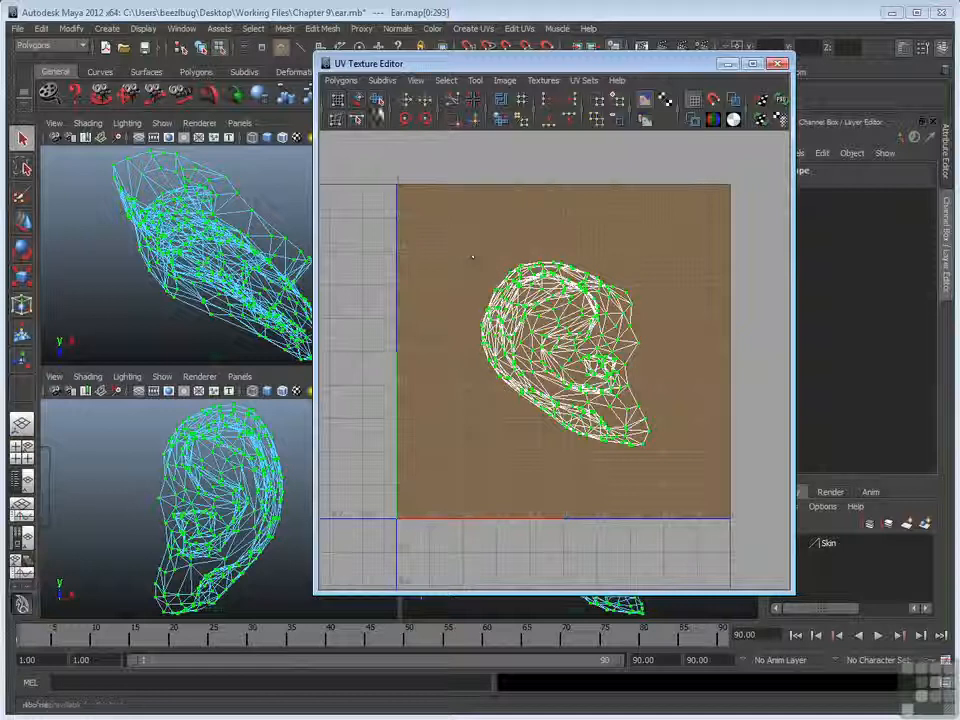
click(343, 80)
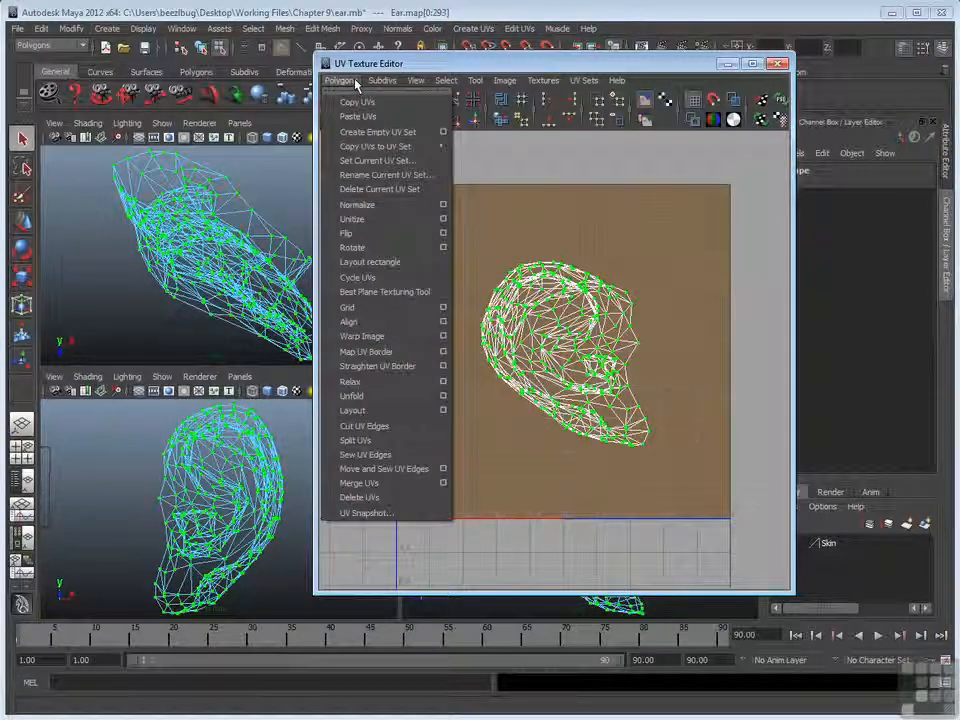
click(399, 205)
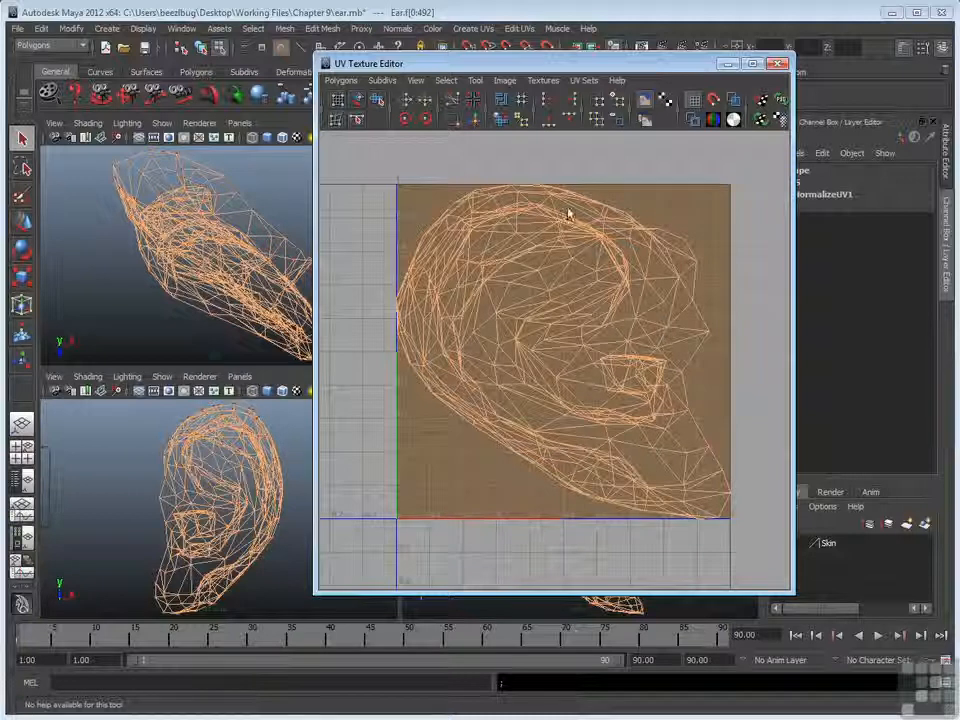
click(343, 82)
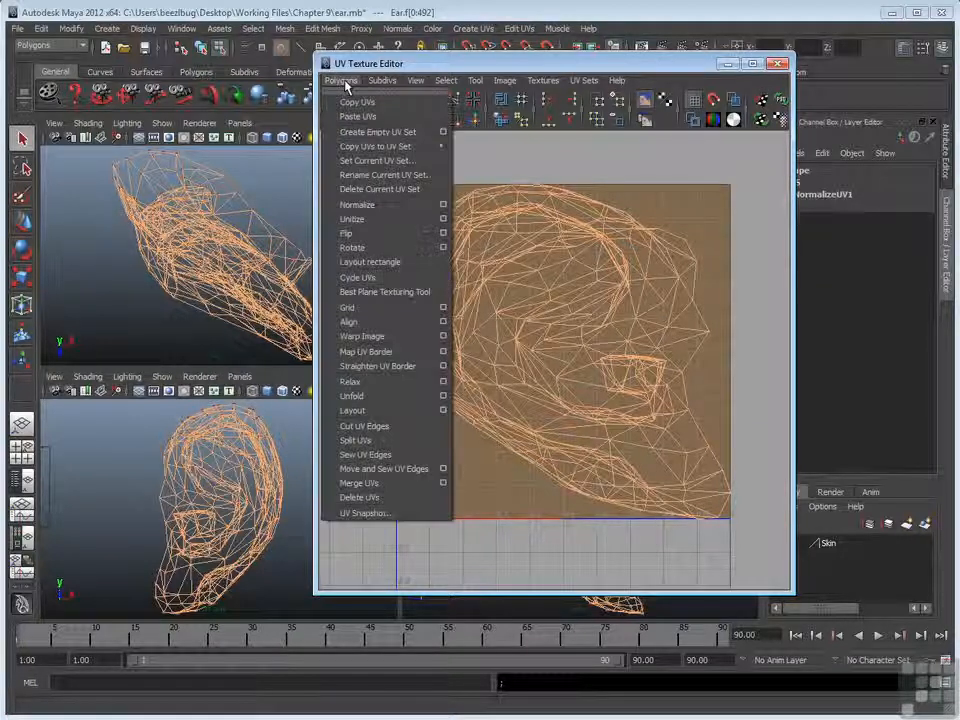
click(395, 205)
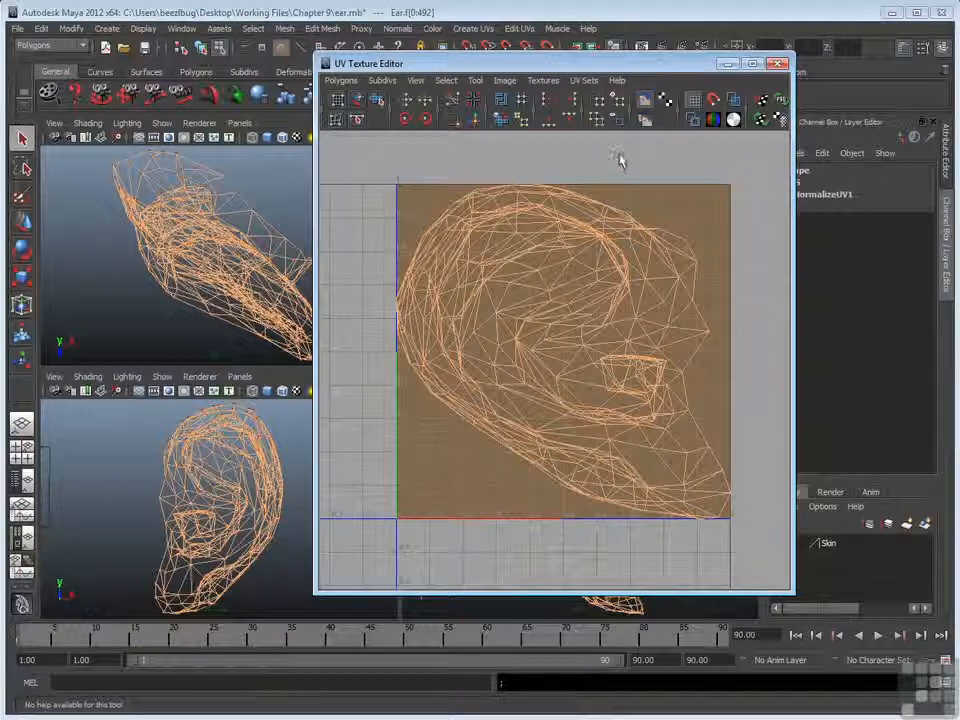
- Enlarge the UV Texture Editor, then examine the ear's folds from several angles in a full-size perspective view before returning to the UV layout
drag(323, 62, 152, 54)
drag(794, 594, 807, 666)
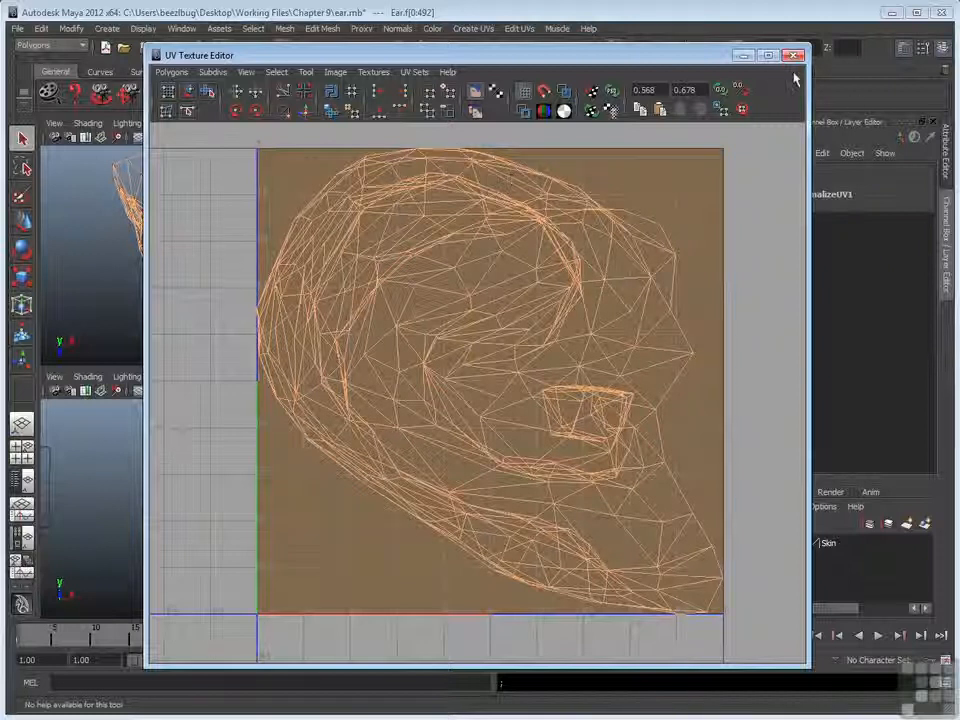
click(745, 56)
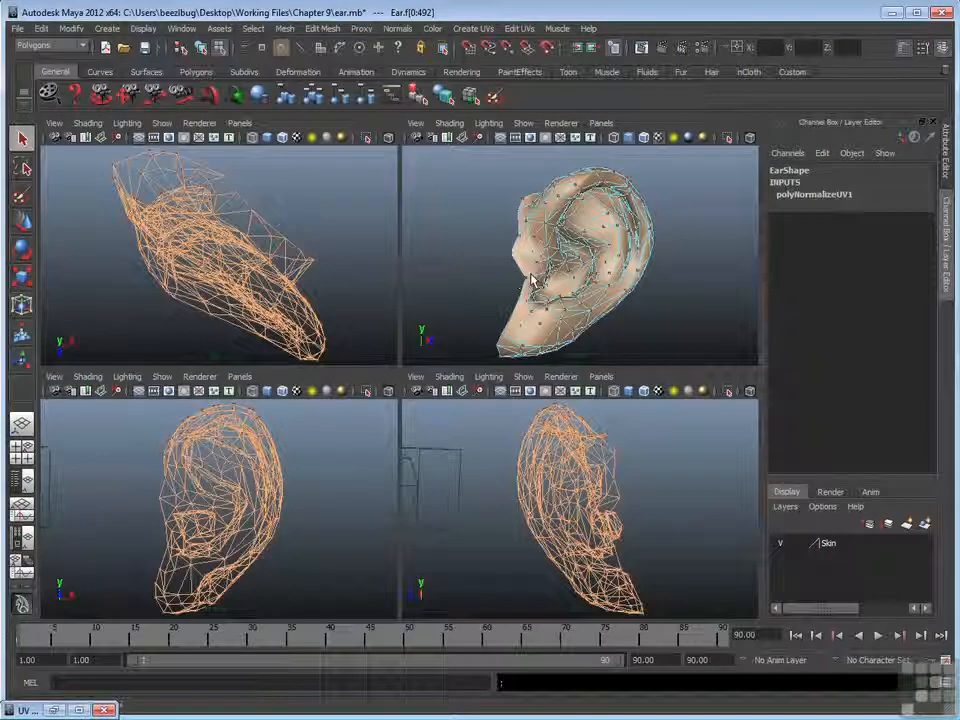
key(space)
alt+drag(525, 315, 400, 326)
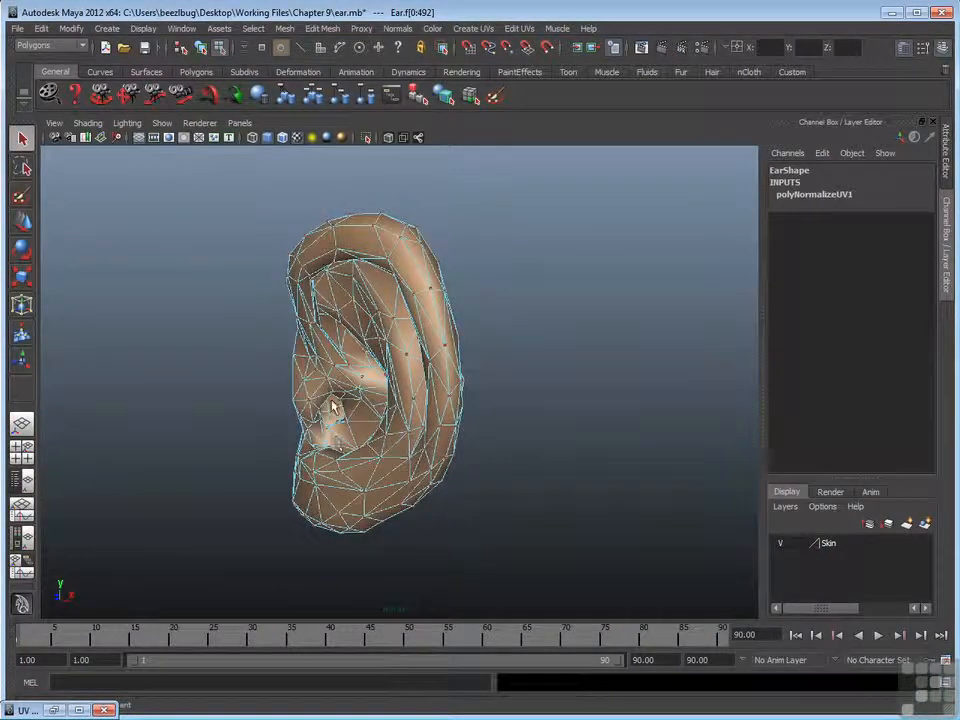
alt+drag(352, 400, 472, 390)
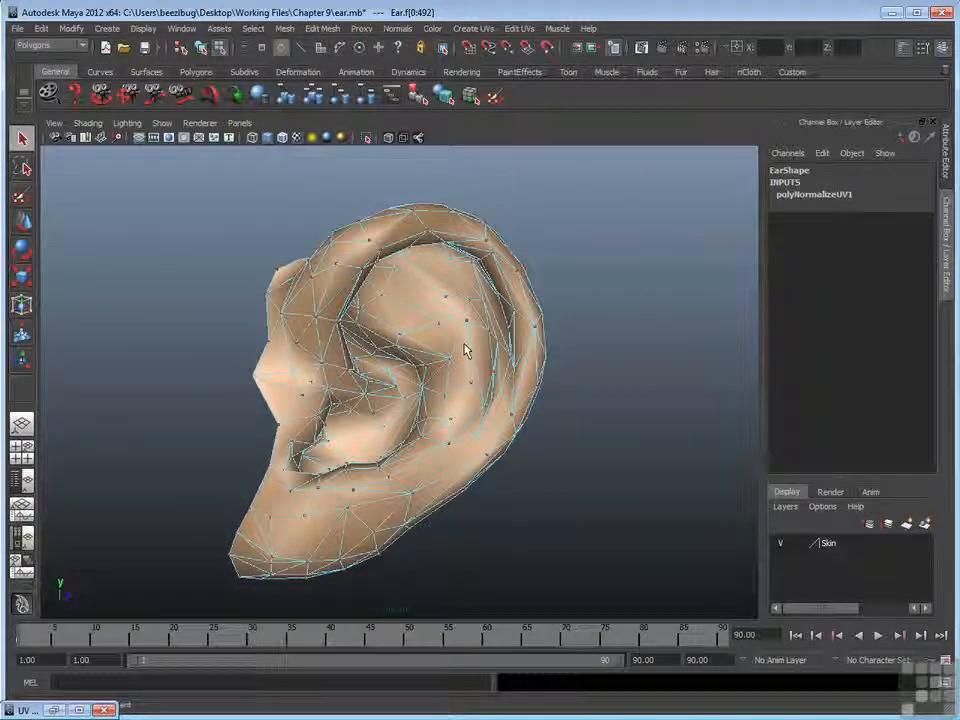
click(30, 709)
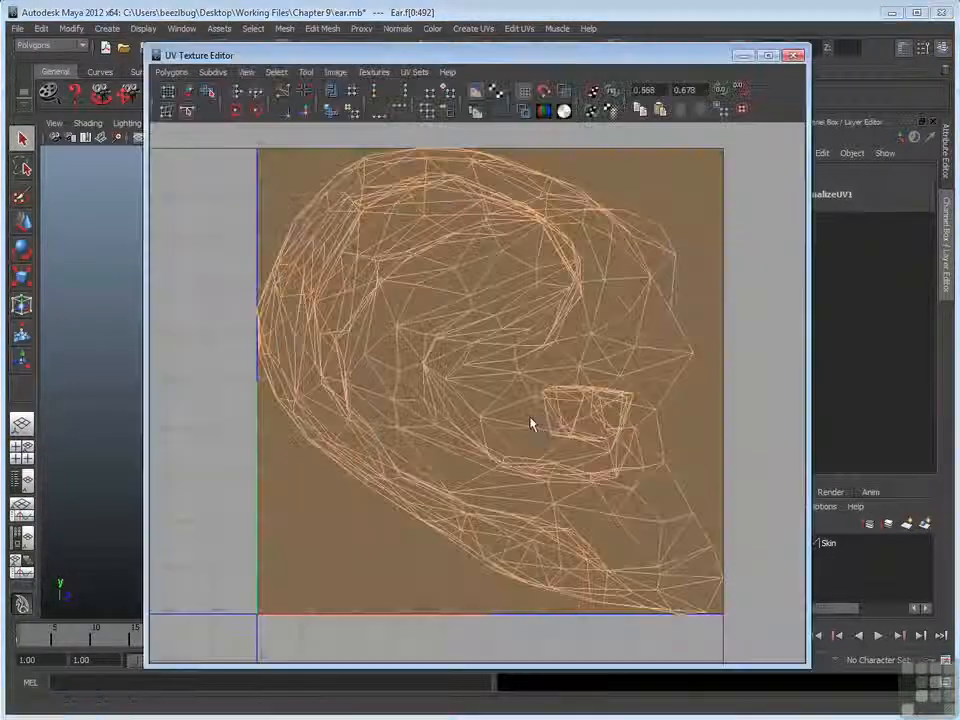
- Select all of the ear's UVs and open the Relax UVs options with maximum iterations set to 5
right_drag(546, 334, 601, 333)
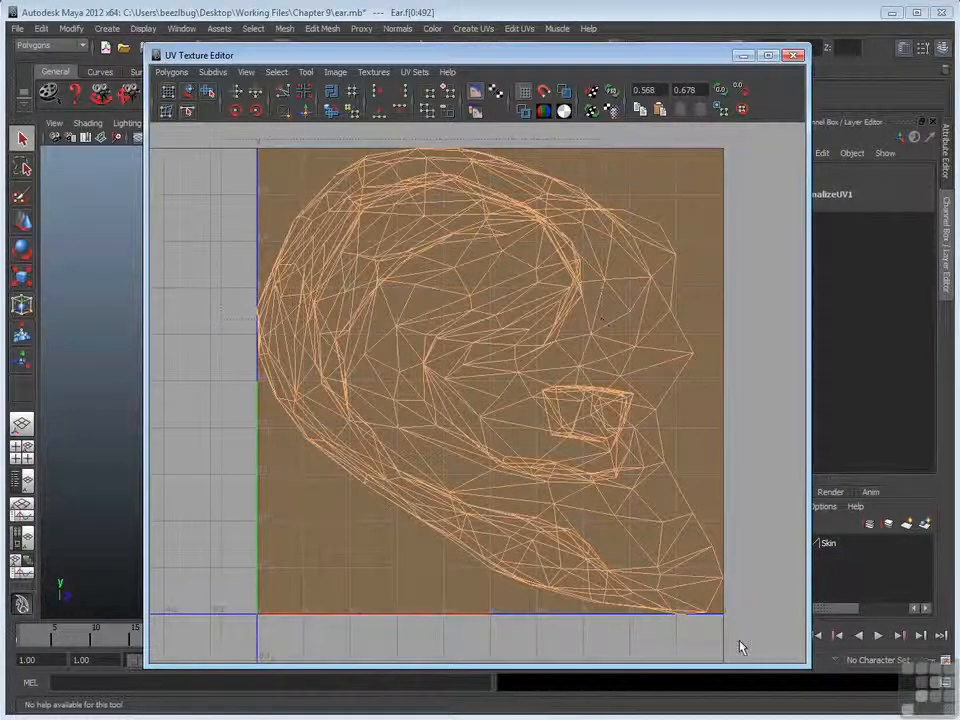
drag(220, 139, 740, 648)
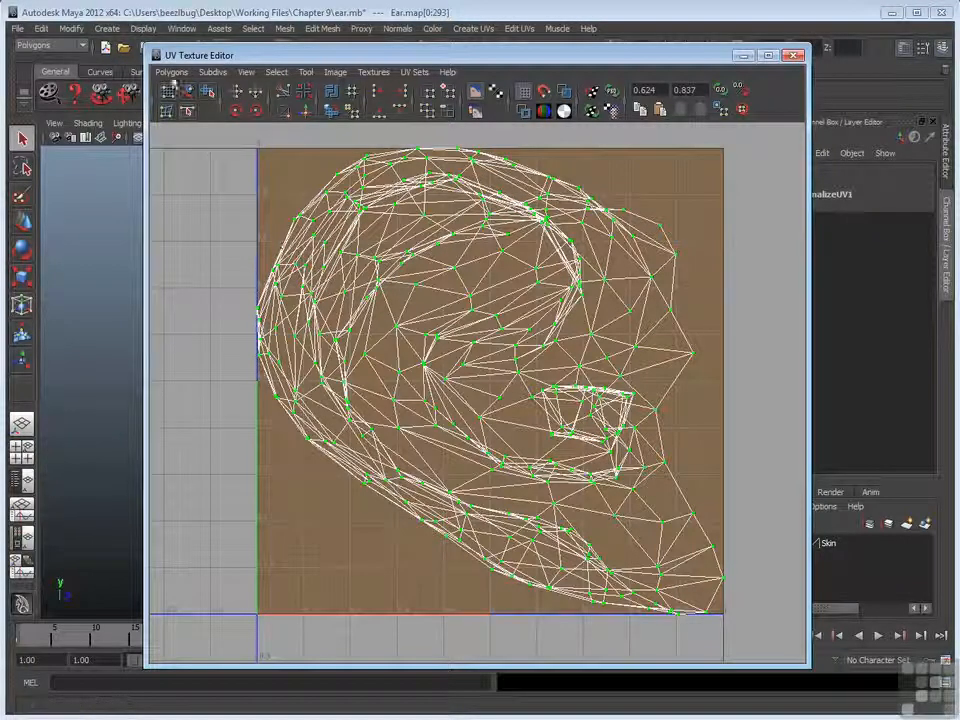
click(171, 72)
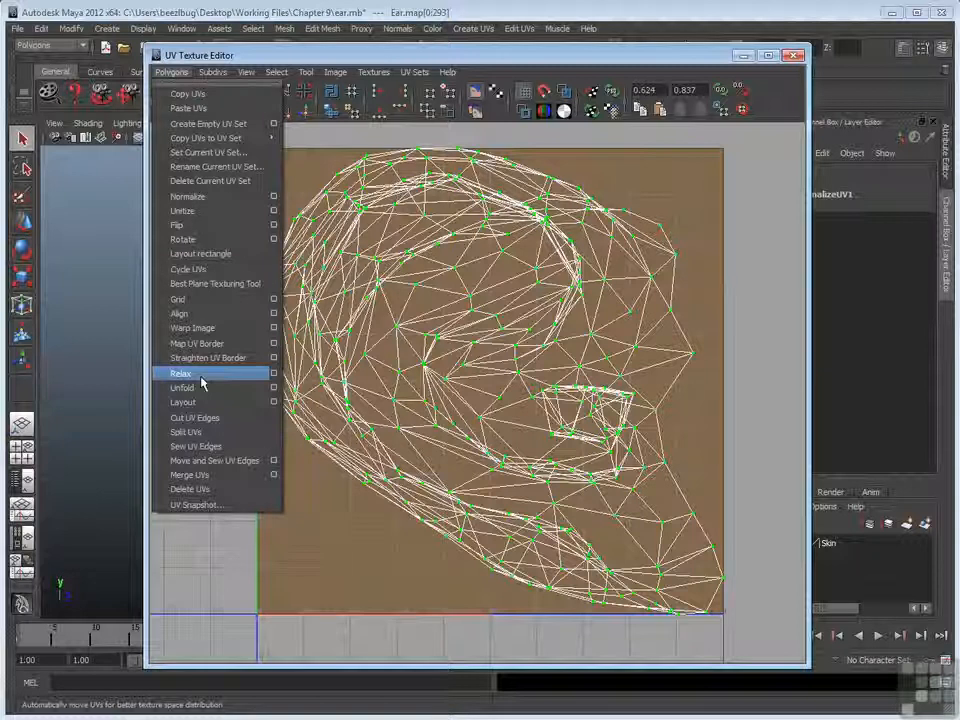
click(275, 375)
drag(461, 57, 364, 55)
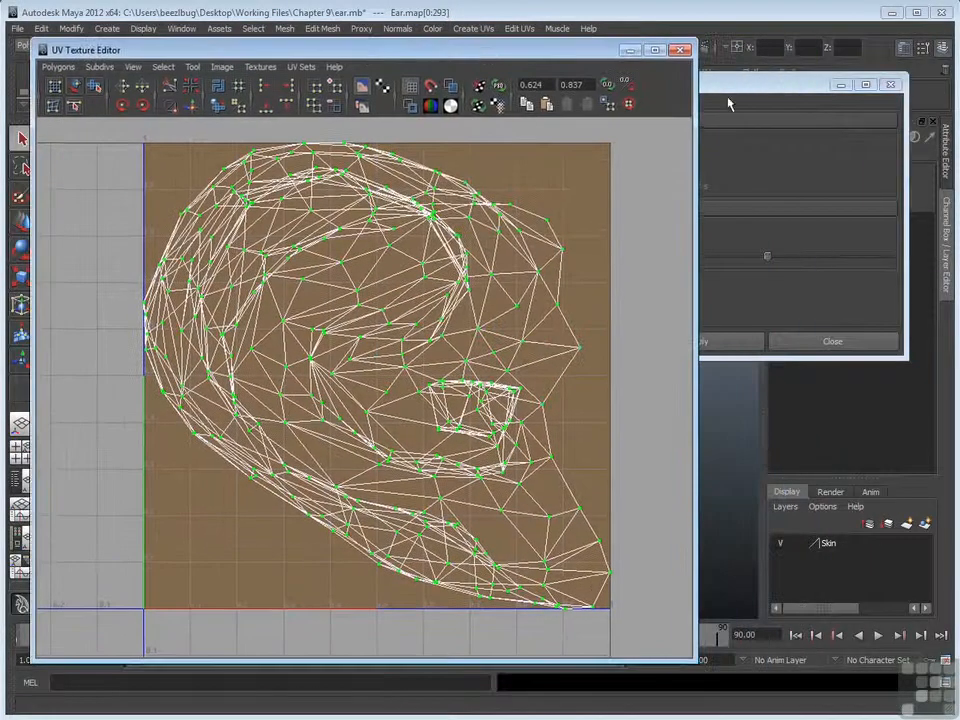
click(746, 86)
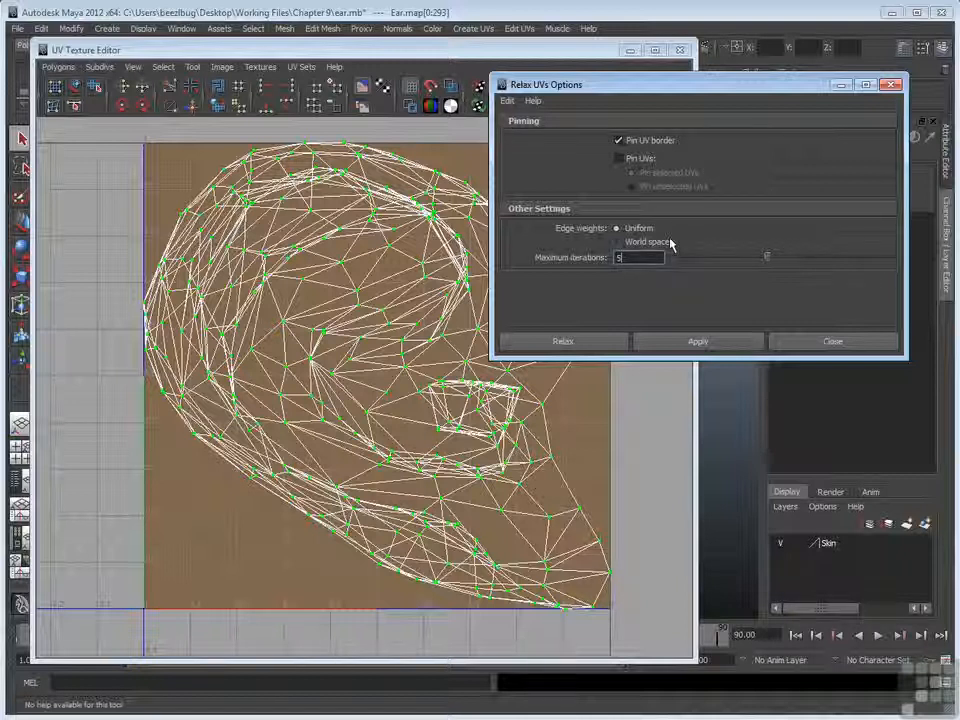
key(Return)
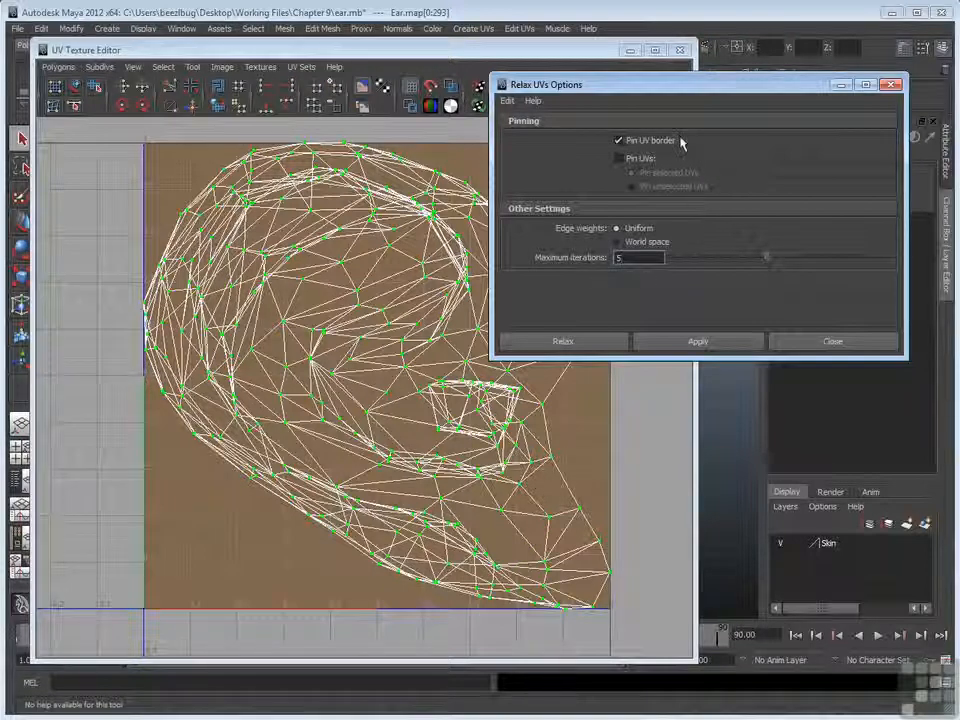
- Relax the ear's UVs repeatedly with the UV border pinned and uniform edge weights, and examine the resulting layout
click(702, 343)
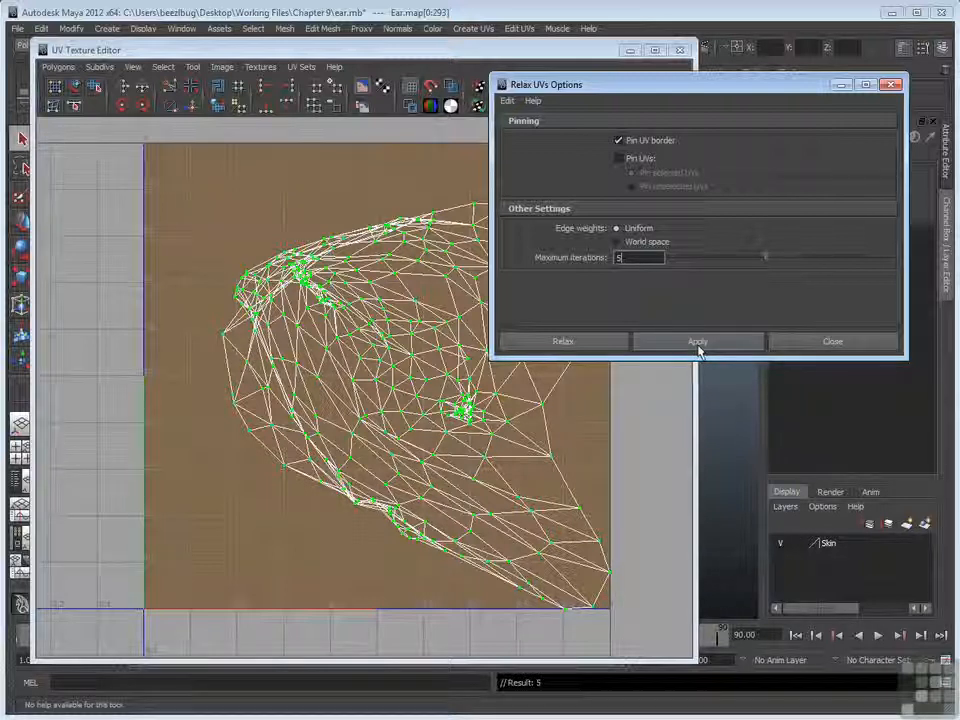
click(698, 345)
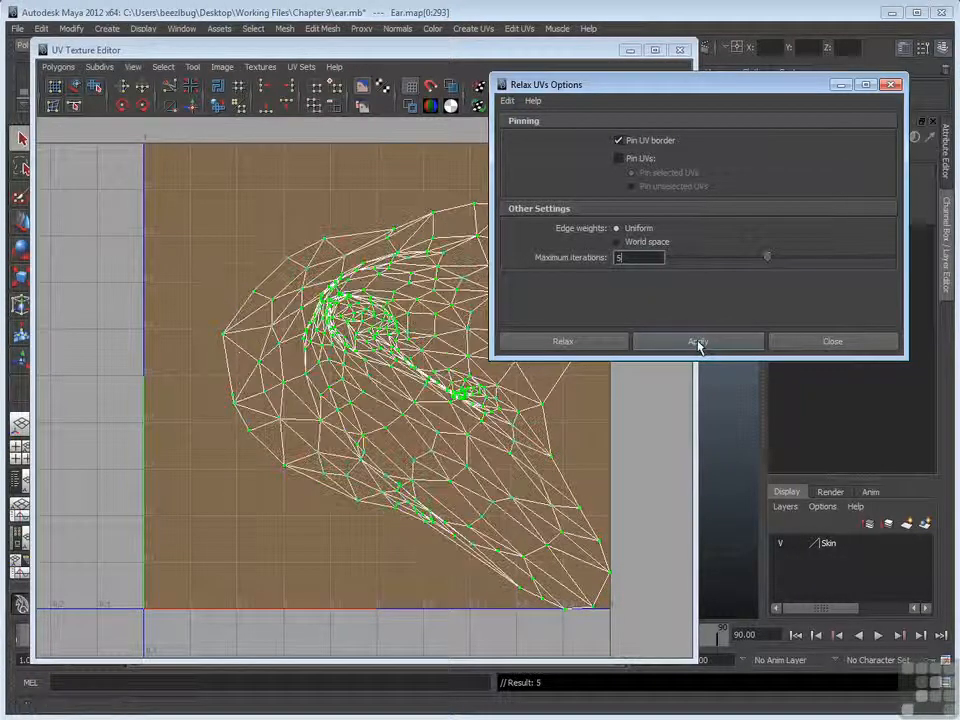
click(698, 342)
click(698, 342)
click(698, 342)
click(698, 342)
click(698, 342)
click(698, 342)
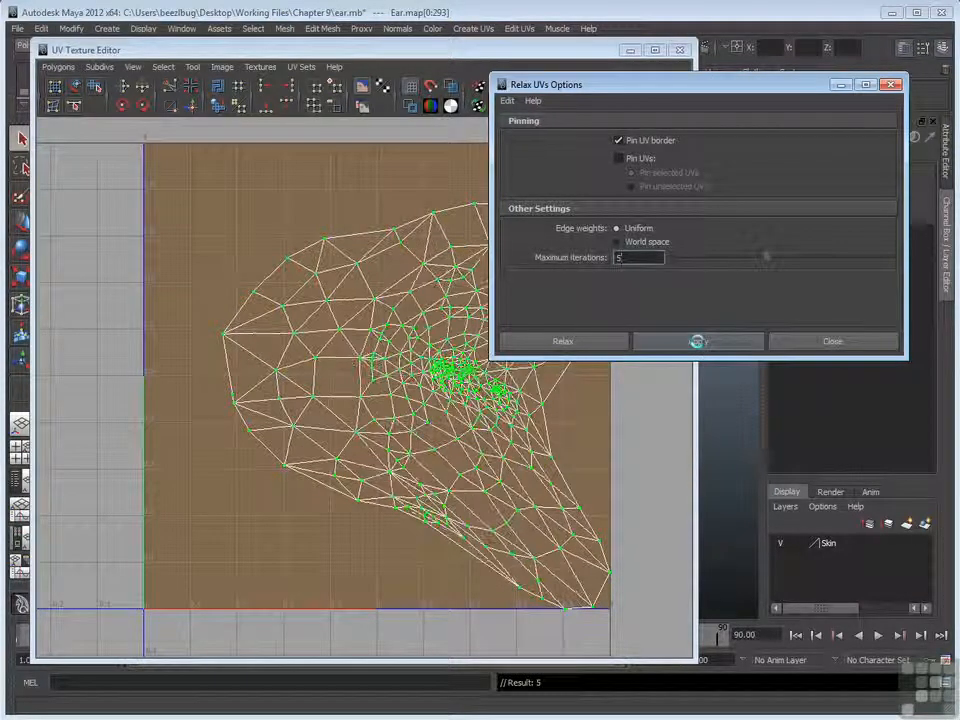
click(698, 342)
alt+middle_drag(533, 462, 460, 450)
alt+right_drag(460, 450, 492, 444)
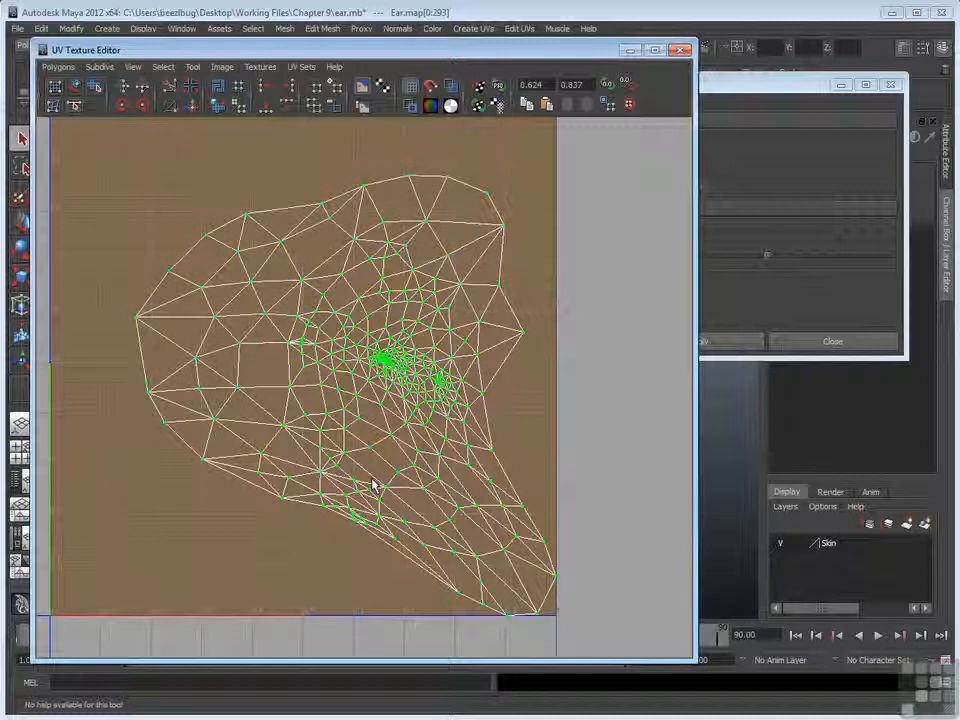
click(761, 170)
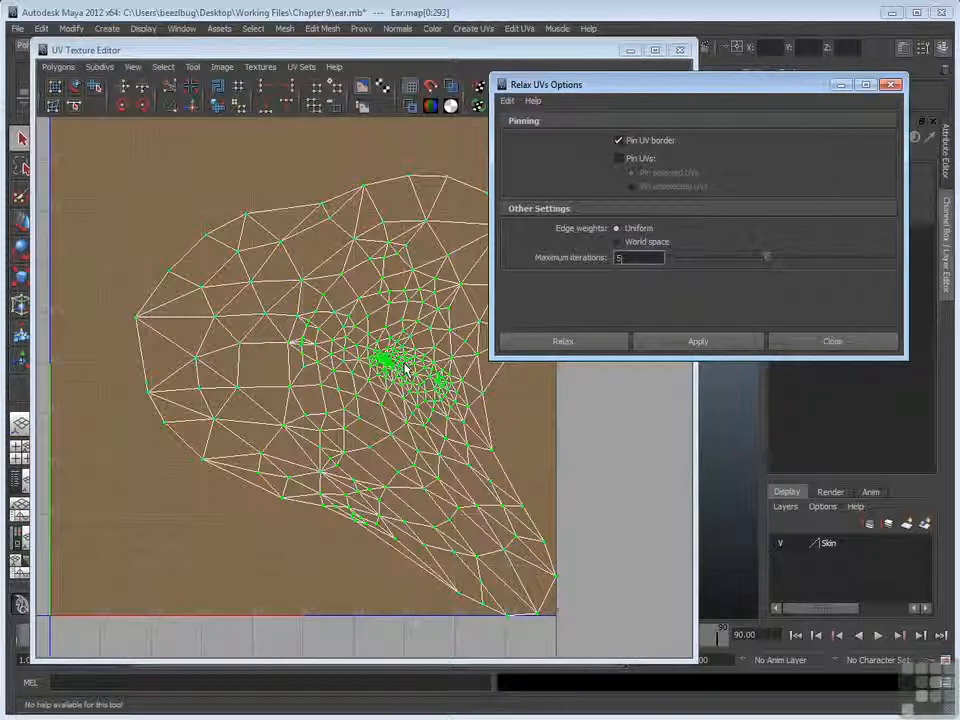
alt+middle_drag(405, 370, 368, 355)
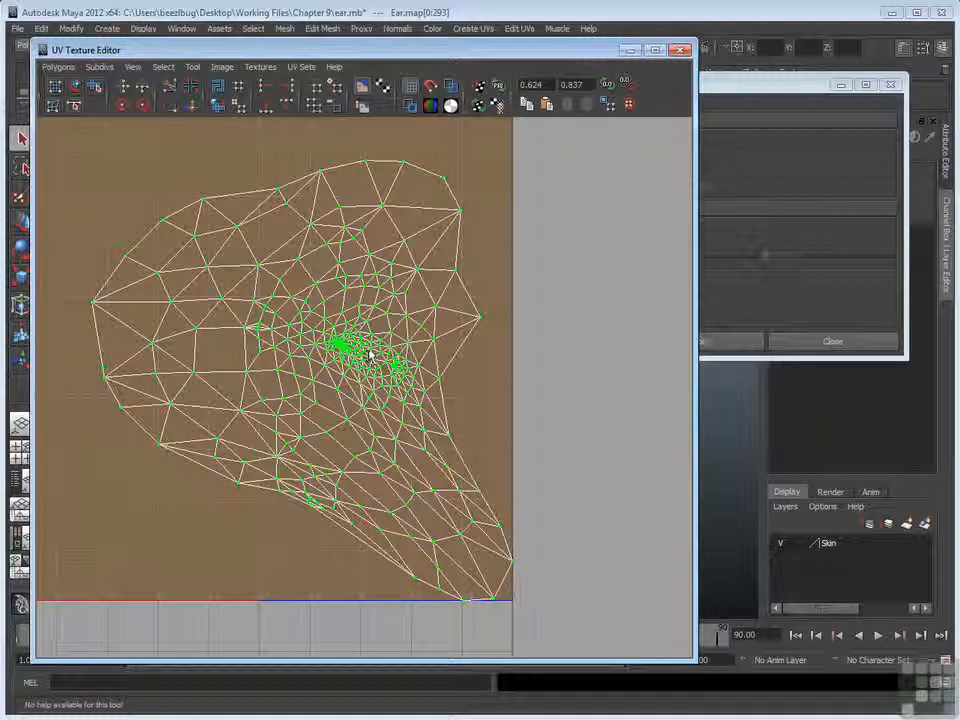
- Shrink the UV Texture Editor window and undo all the UV relaxations back to the normalized ear layout
drag(695, 660, 536, 567)
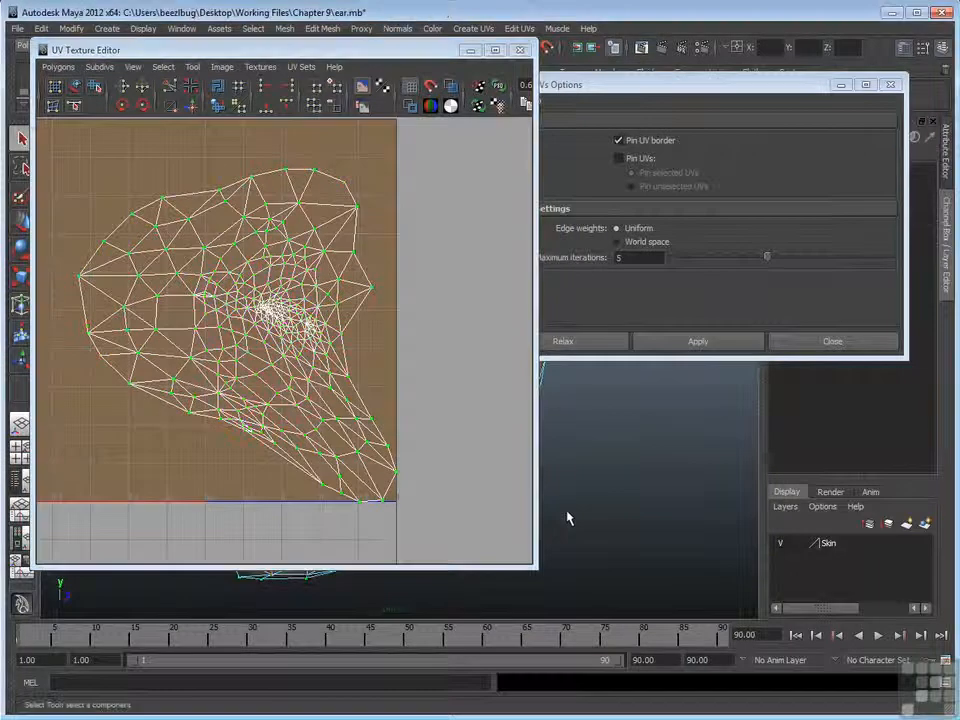
click(566, 518)
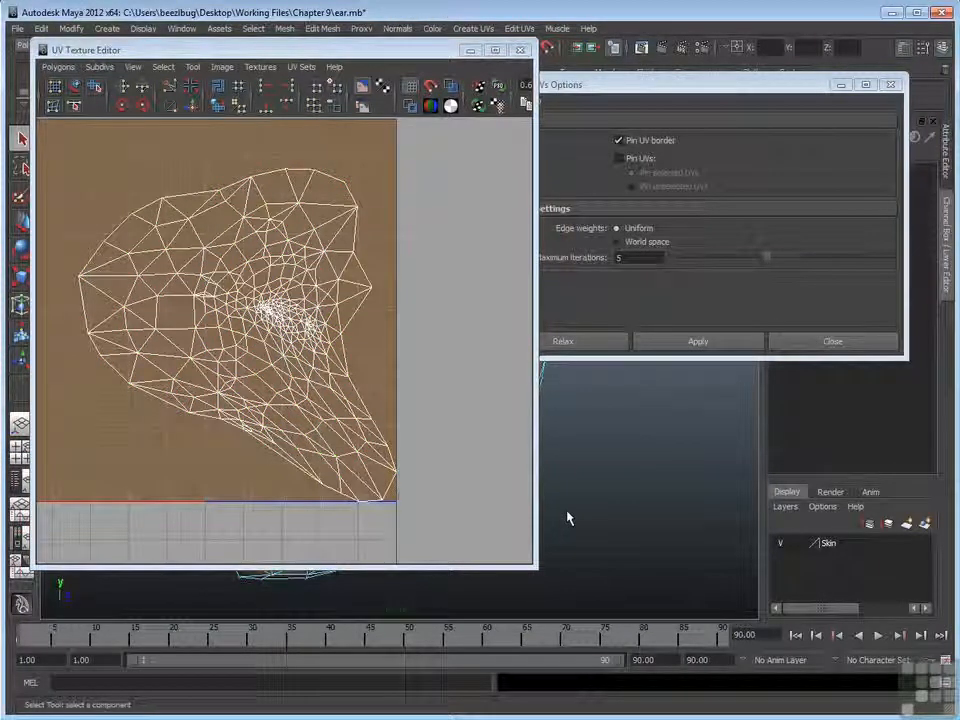
key(ctrl+z)
key(ctrl+z)
key(ctrl+z)
key(ctrl+z)
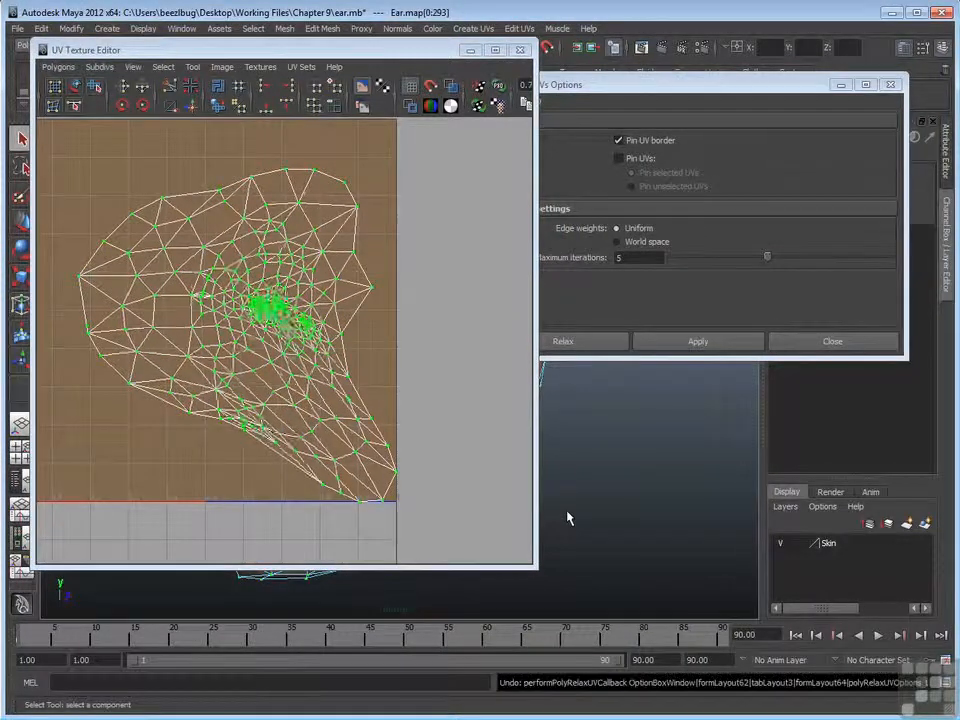
key(ctrl+z)
key(ctrl+z)
key(ctrl+z)
key(ctrl+z)
key(ctrl+z)
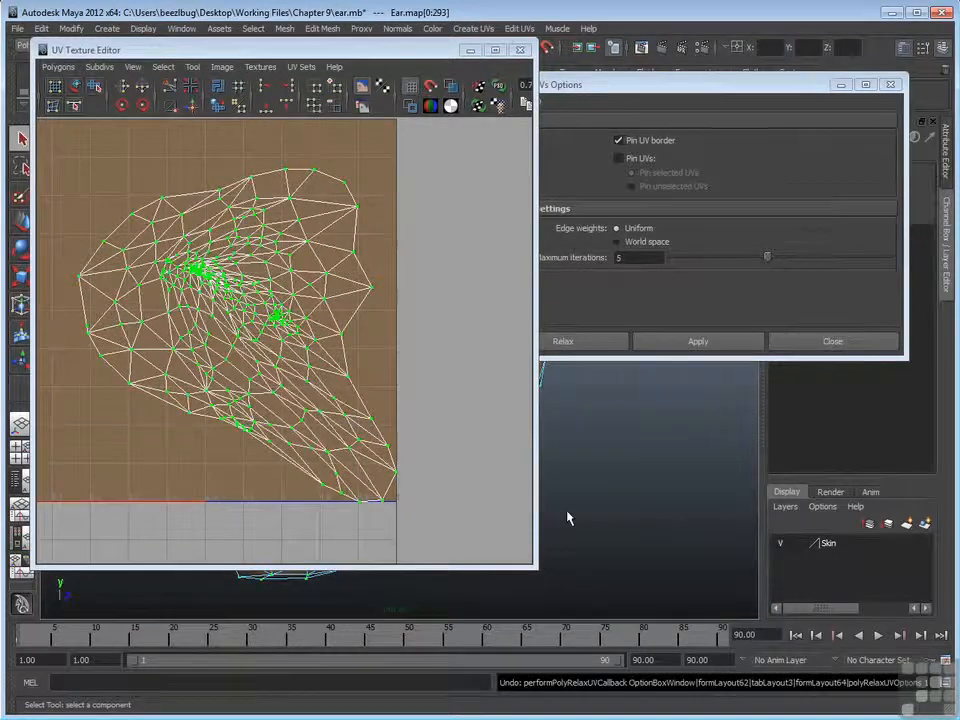
key(ctrl+z)
key(ctrl+z)
alt+middle_drag(407, 391, 475, 423)
key(ctrl+z)
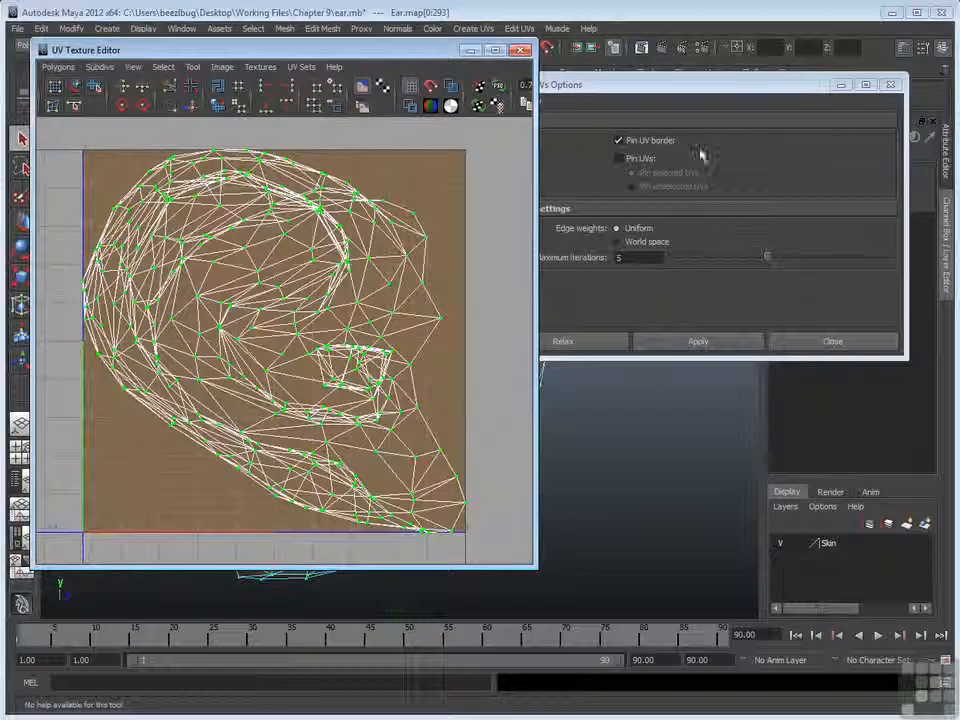
- Enable Pin UVs with Pin selected UVs in the relax options, and select the UVs in the upper right area of the ear layout
click(700, 92)
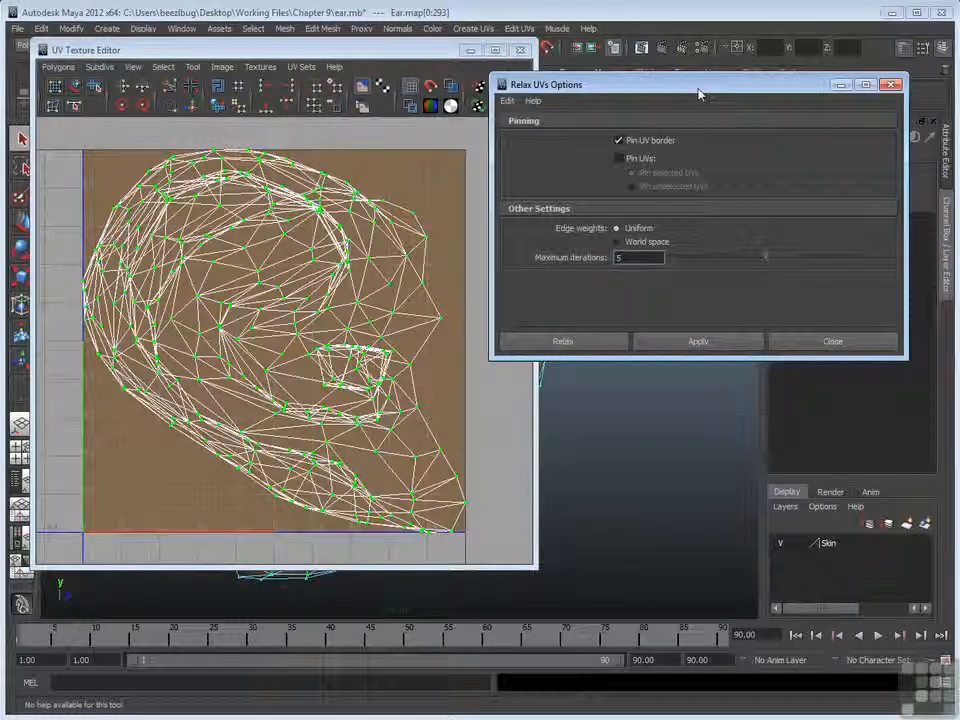
click(618, 160)
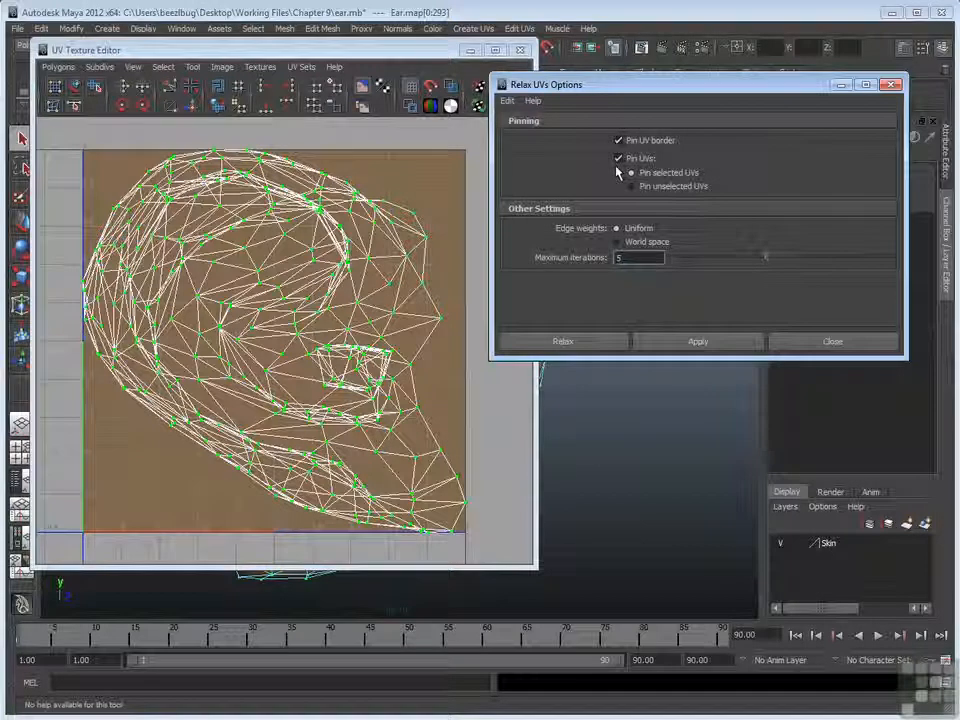
click(690, 186)
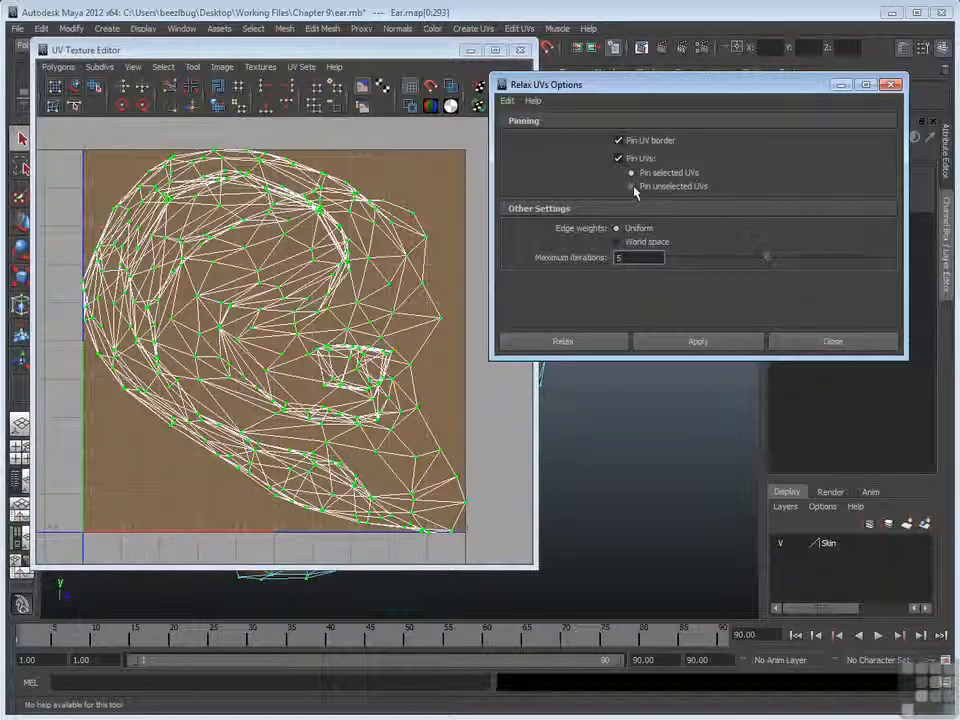
click(631, 174)
drag(442, 184, 276, 316)
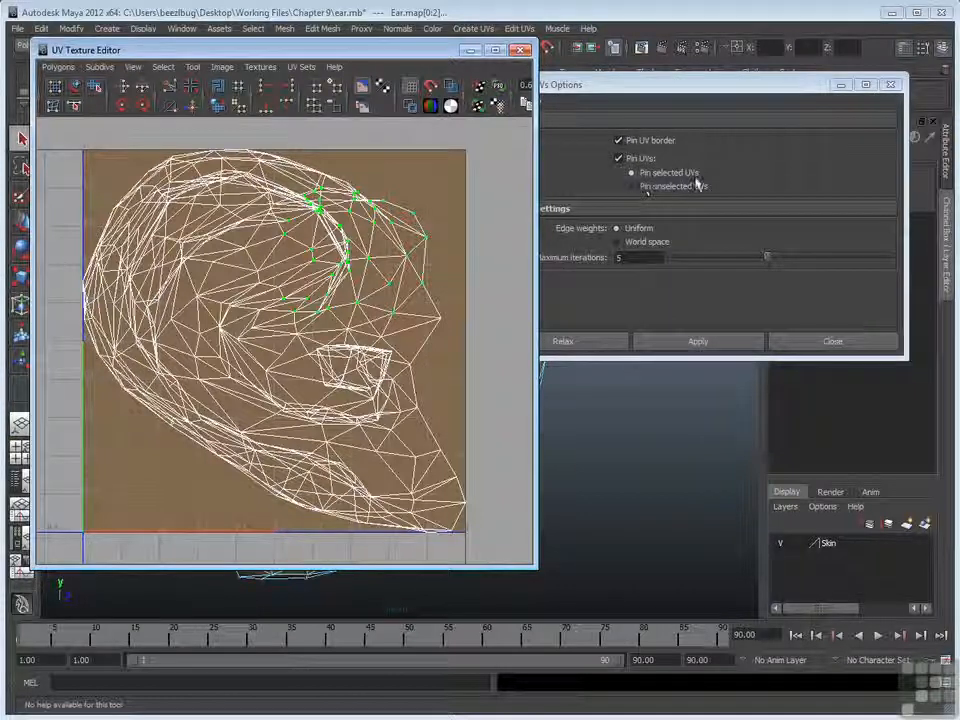
- Disable Pin UVs in the relax options, keeping the UV border pinned, and set the edge weights to World space
click(631, 187)
click(631, 173)
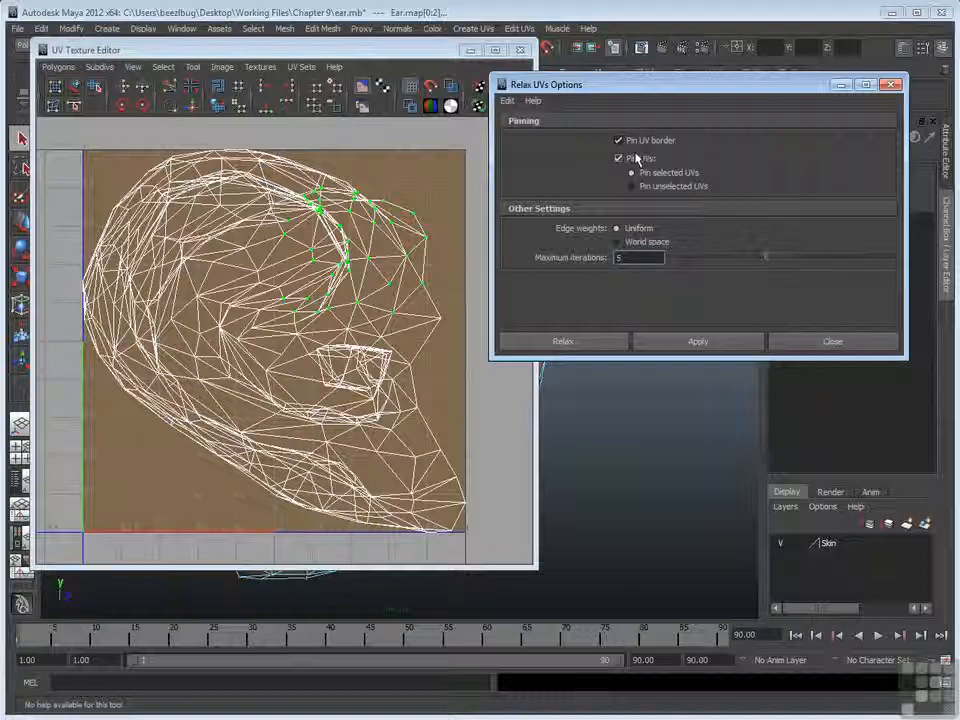
click(621, 158)
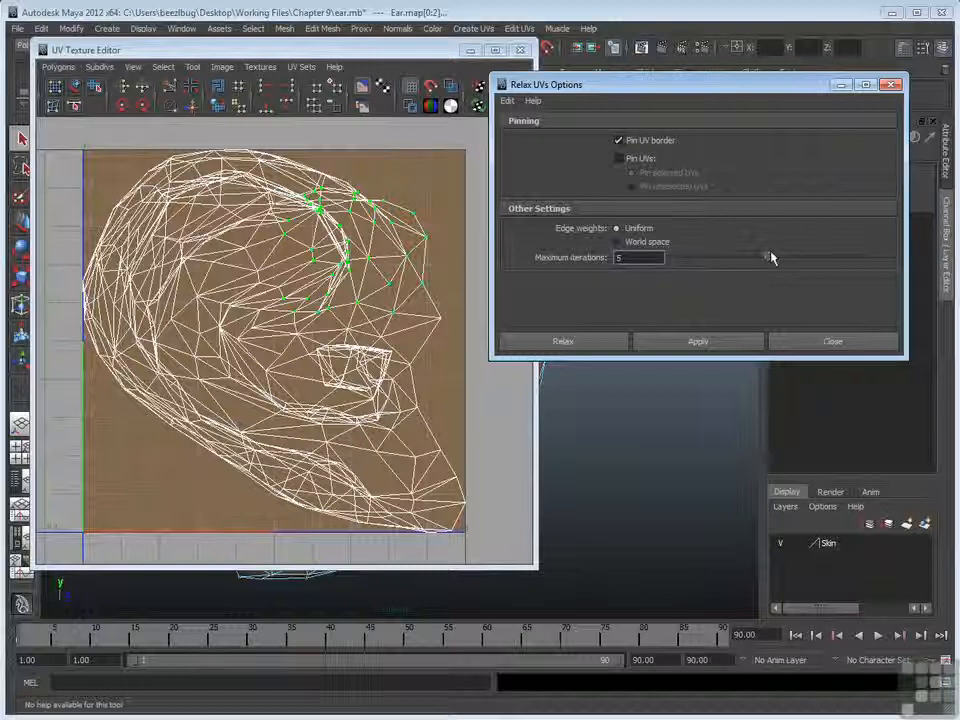
click(620, 242)
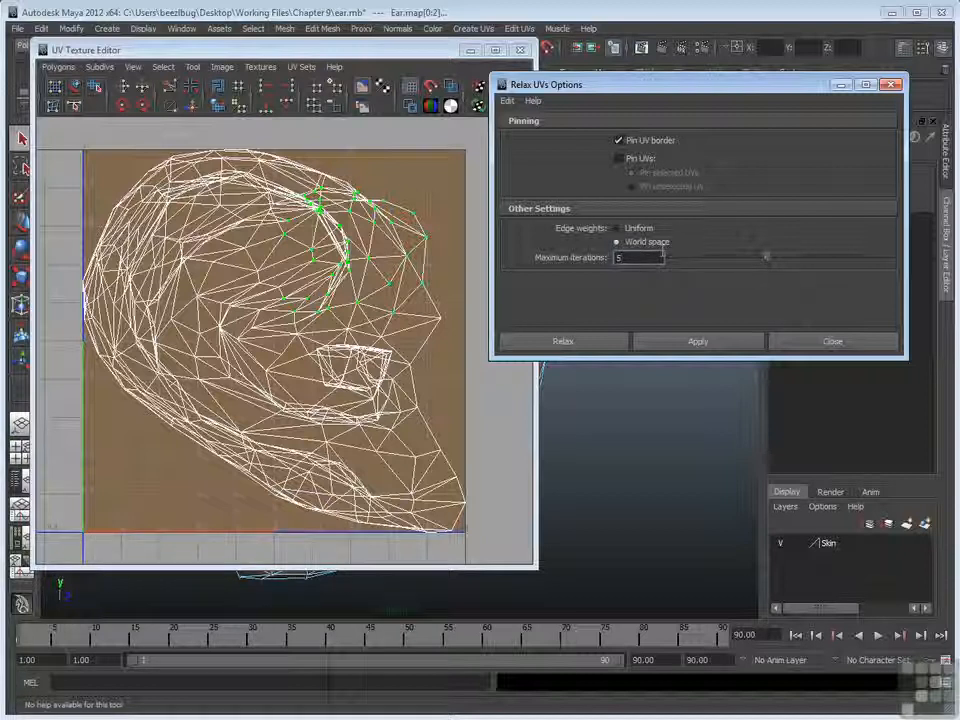
- Relax the ear's UV layout repeatedly using world space edge weights, starting from the UVs selected in its upper area
click(681, 343)
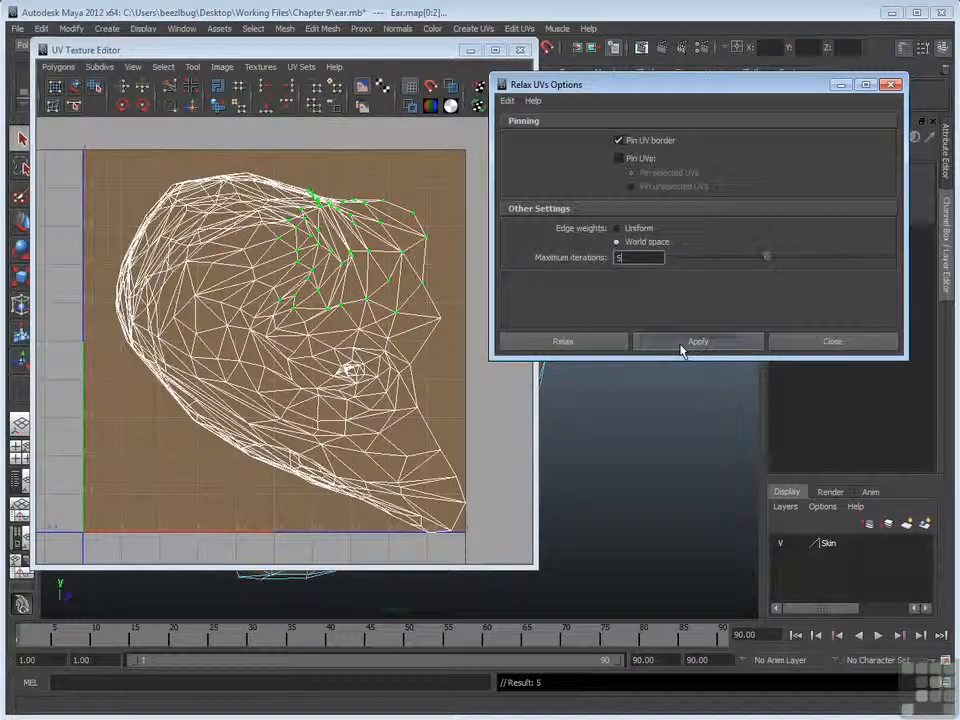
click(681, 343)
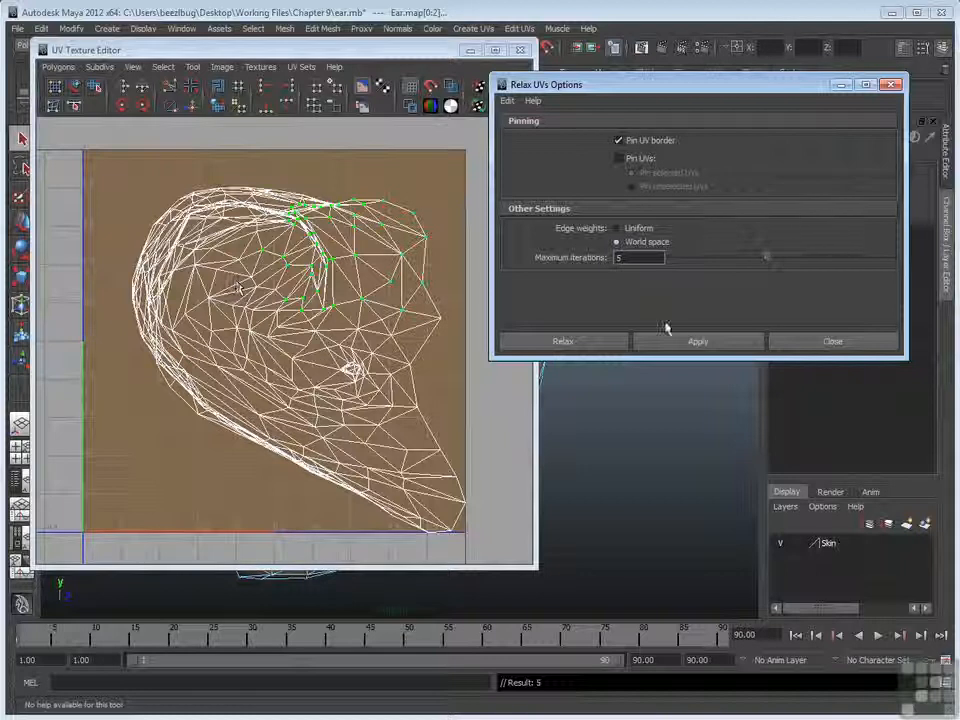
click(697, 340)
click(700, 341)
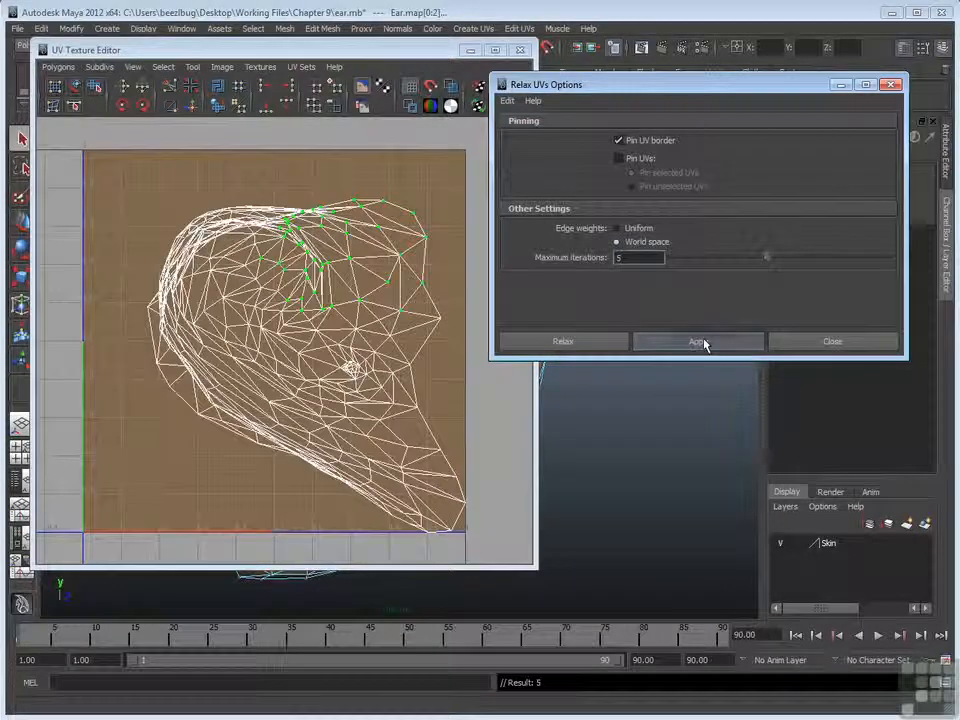
click(700, 341)
click(703, 342)
click(702, 342)
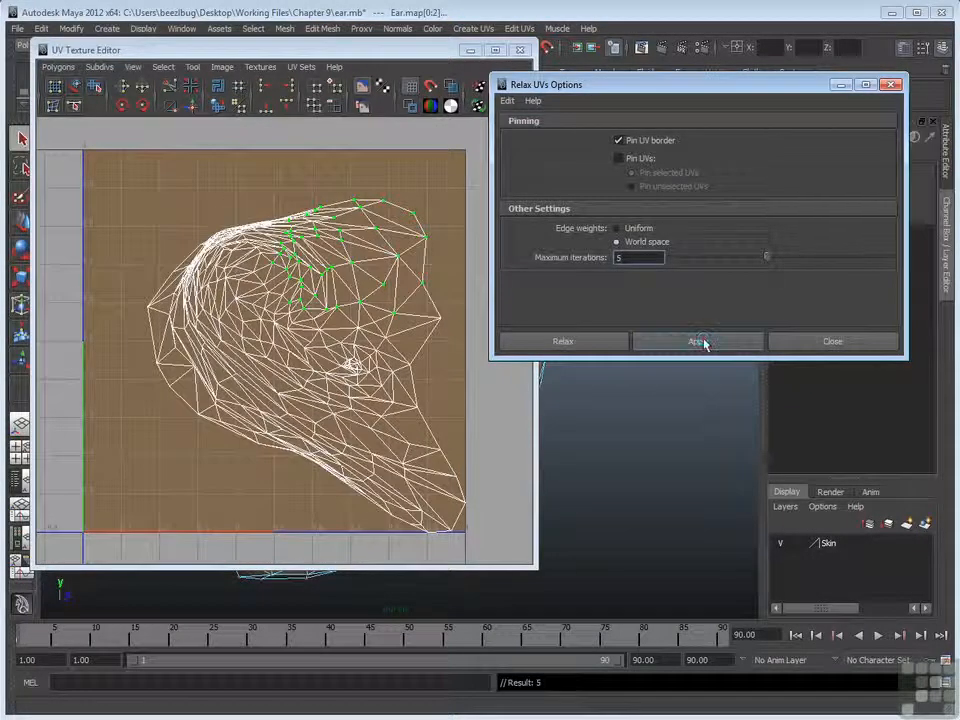
click(701, 341)
click(701, 341)
click(700, 341)
click(700, 341)
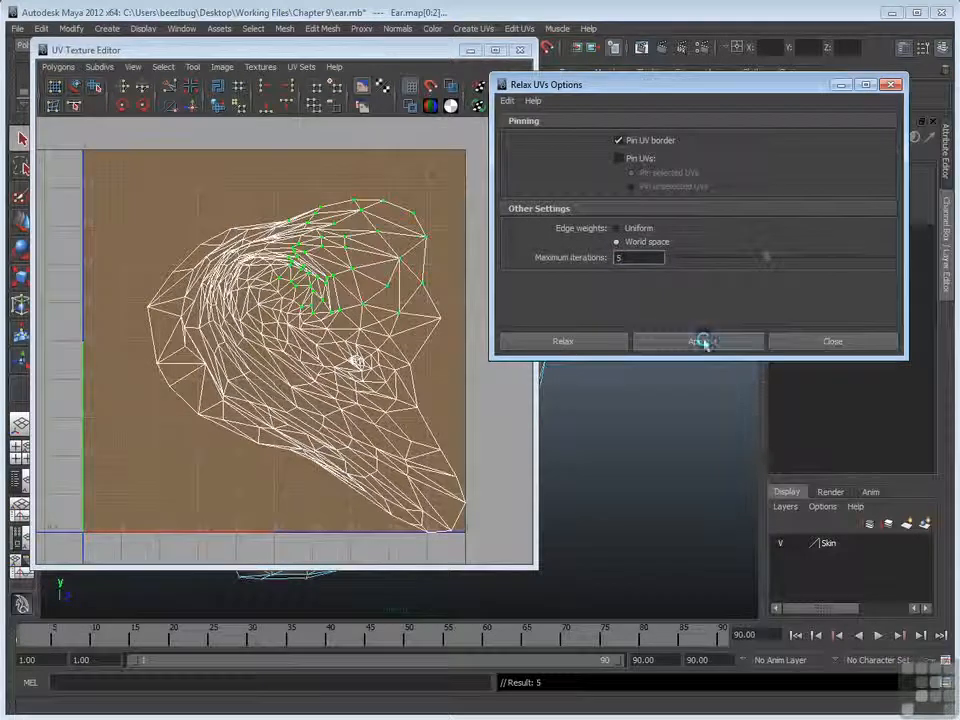
click(702, 342)
click(703, 342)
click(702, 342)
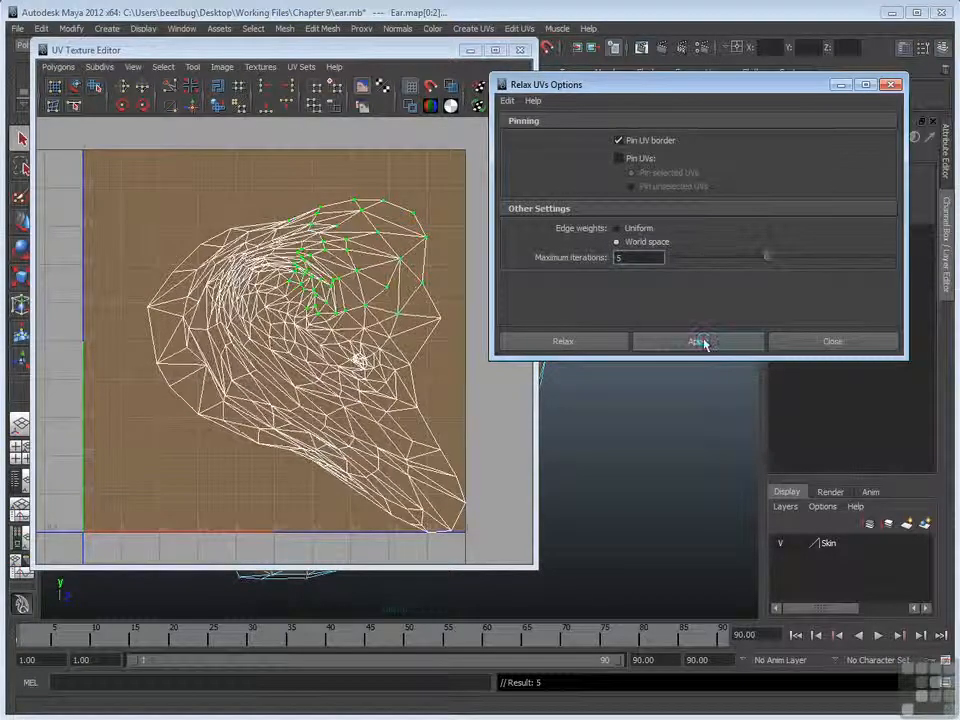
click(700, 341)
- Select all of the ear's UVs and relax them many more times with the same settings to further reduce the overlapping
click(262, 197)
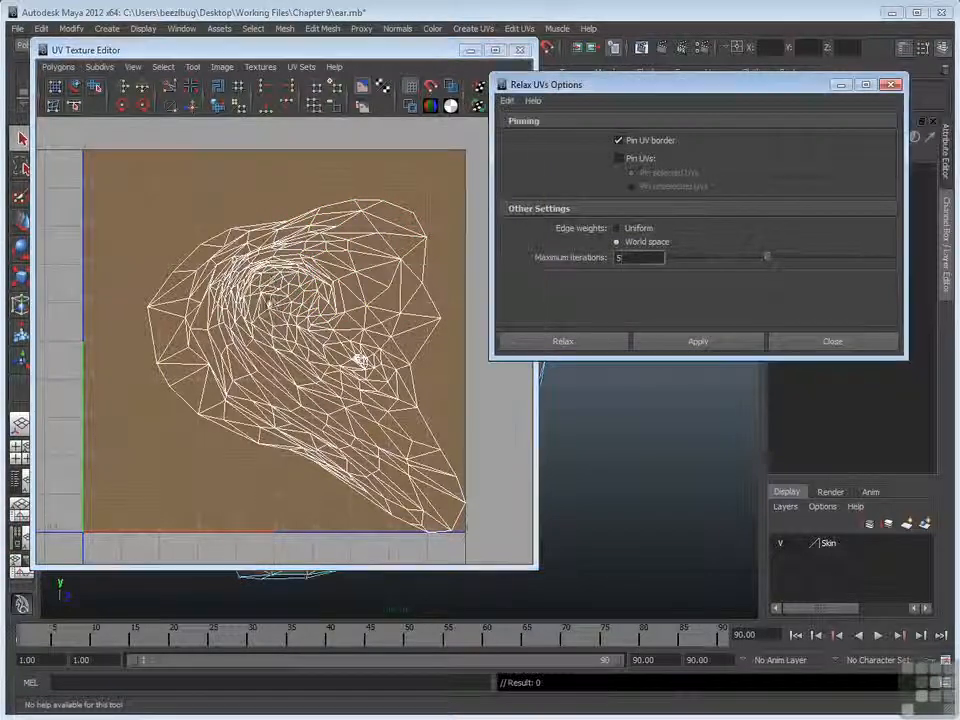
right_drag(270, 292, 312, 295)
drag(119, 203, 467, 514)
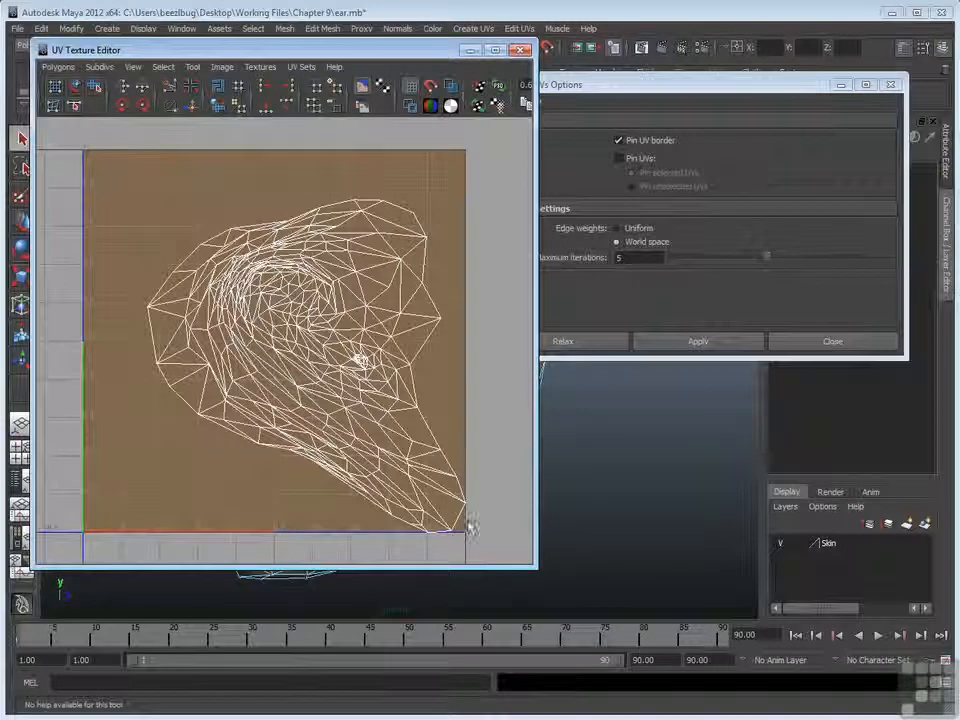
click(712, 344)
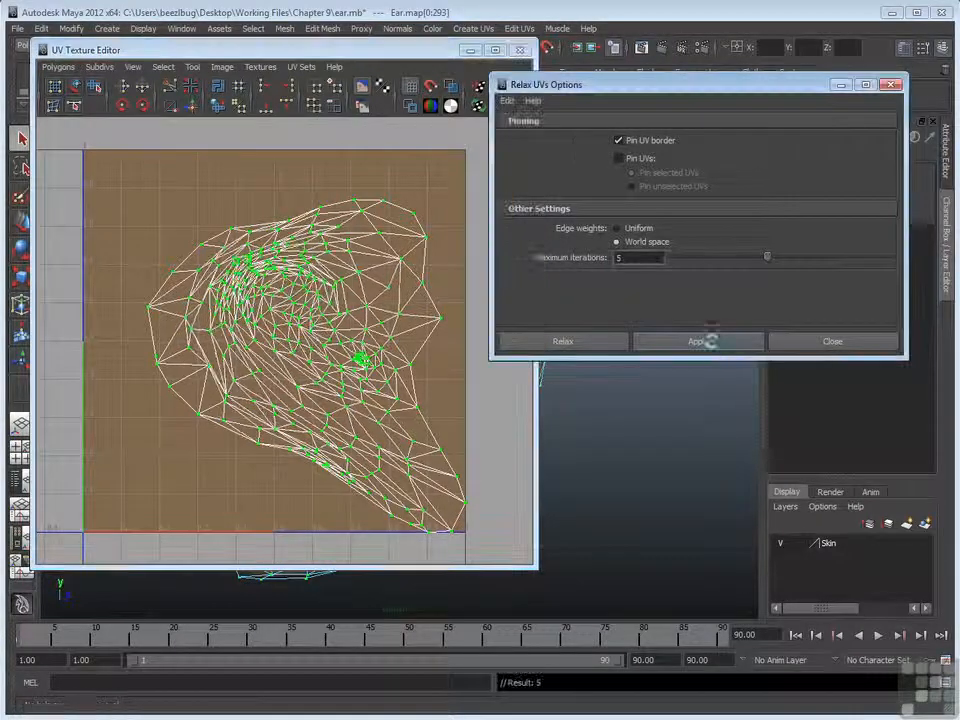
click(712, 342)
click(712, 342)
click(712, 342)
click(712, 342)
click(712, 342)
click(712, 342)
click(712, 342)
click(712, 342)
click(712, 342)
click(712, 342)
click(712, 342)
click(712, 342)
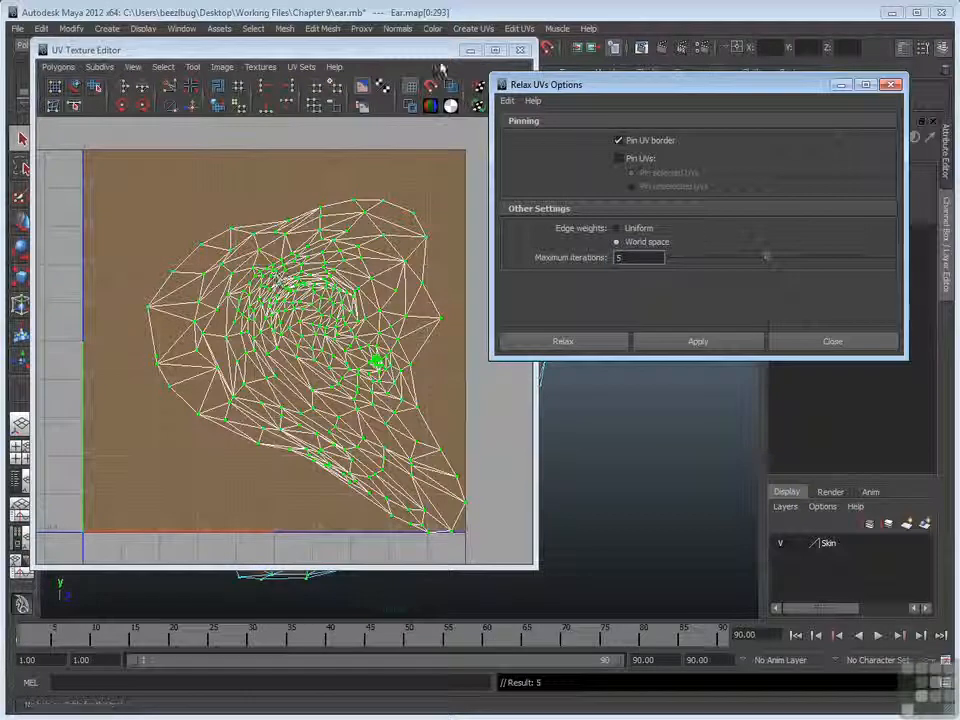
- Check the ear model behind the UV Texture Editor, normalize the relaxed UVs to fill the texture space, and clear the selection
click(471, 49)
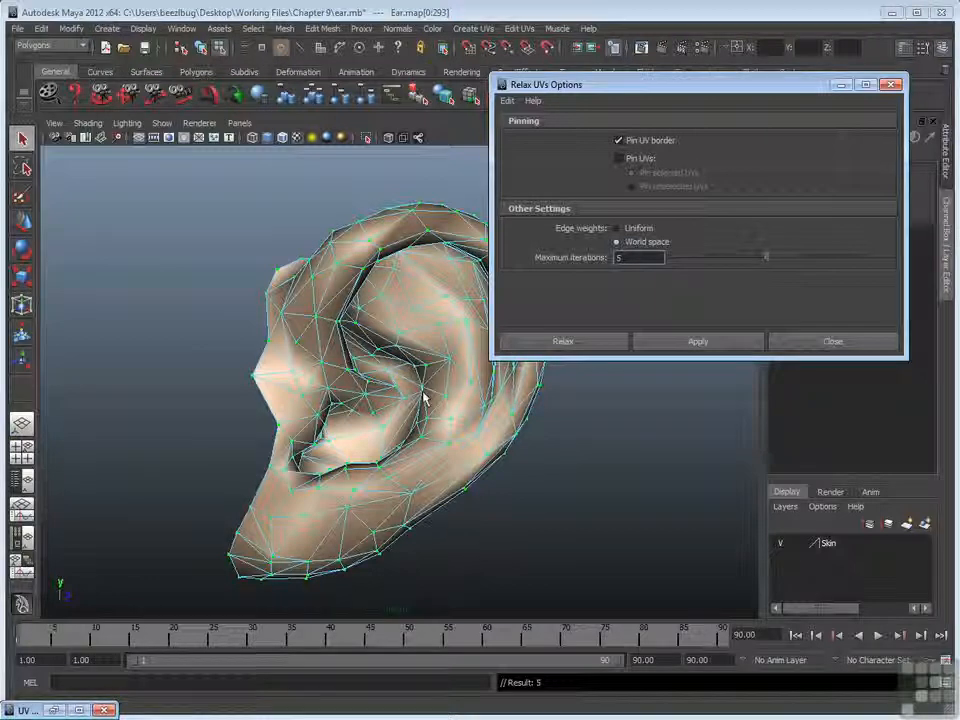
click(56, 710)
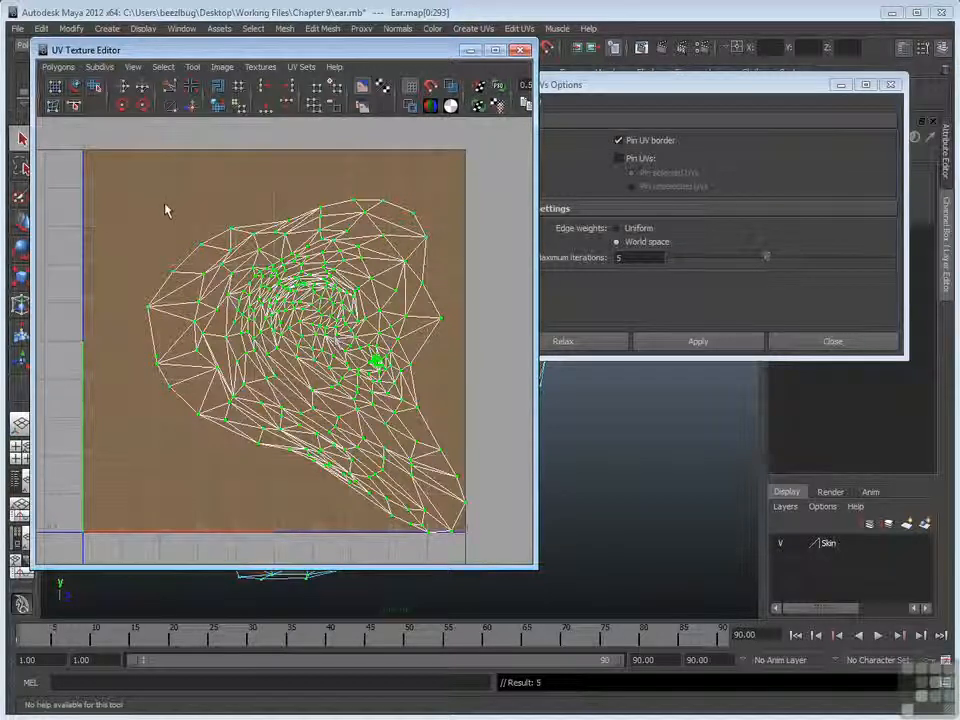
click(58, 66)
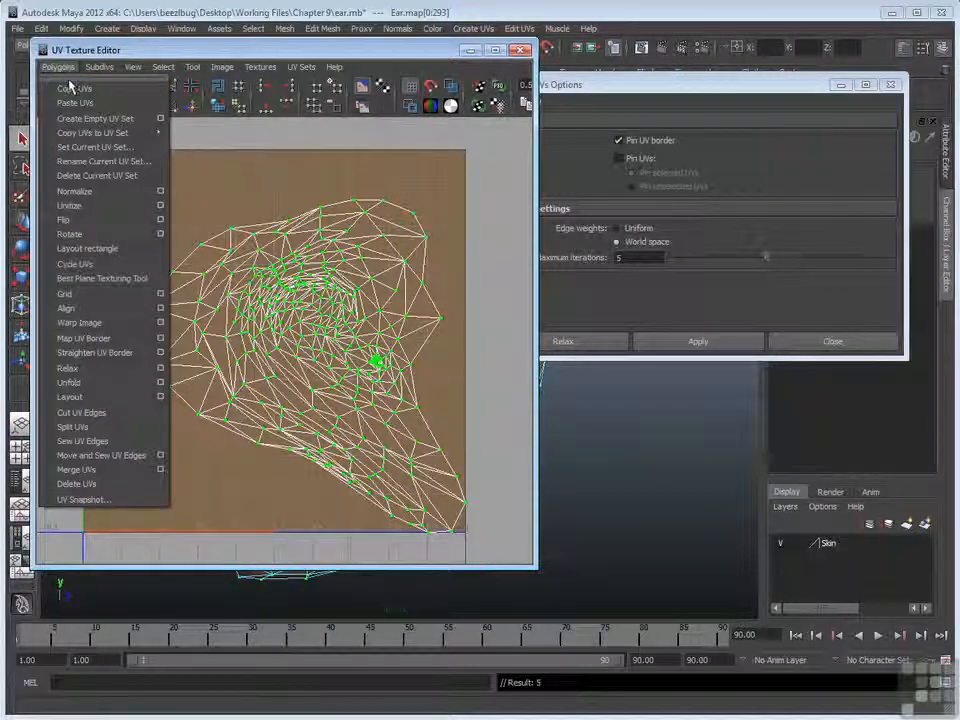
click(74, 190)
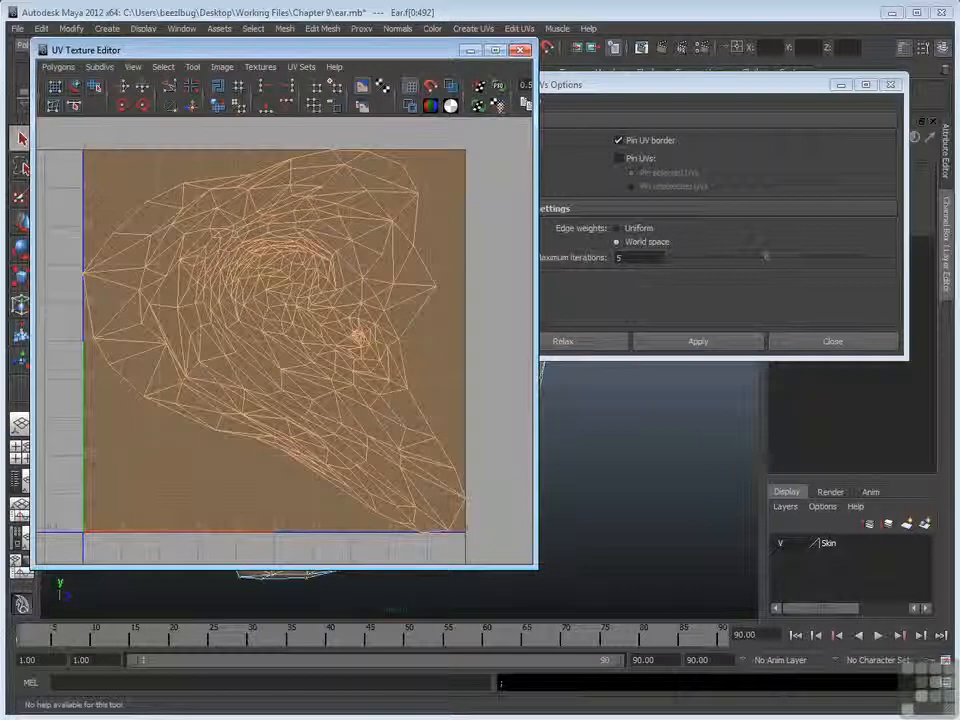
click(495, 251)
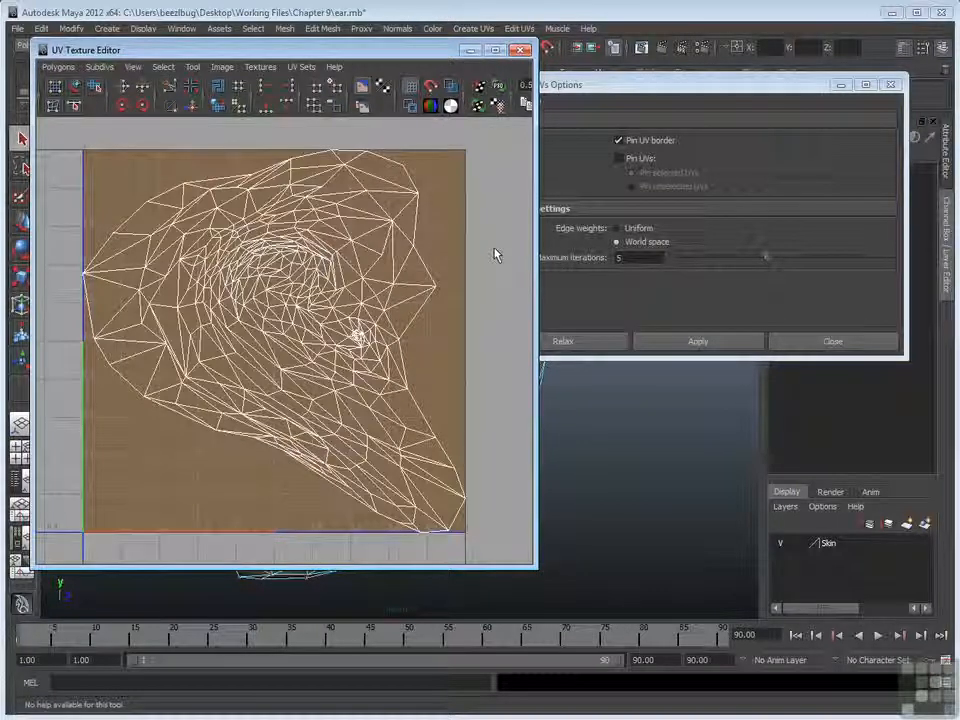
click(632, 87)
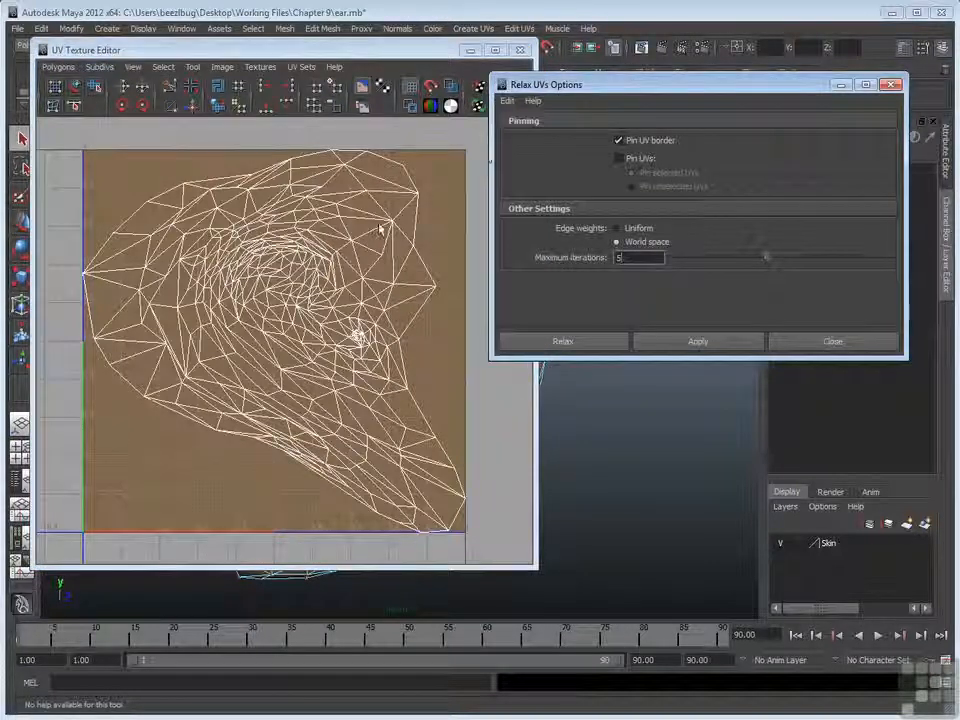